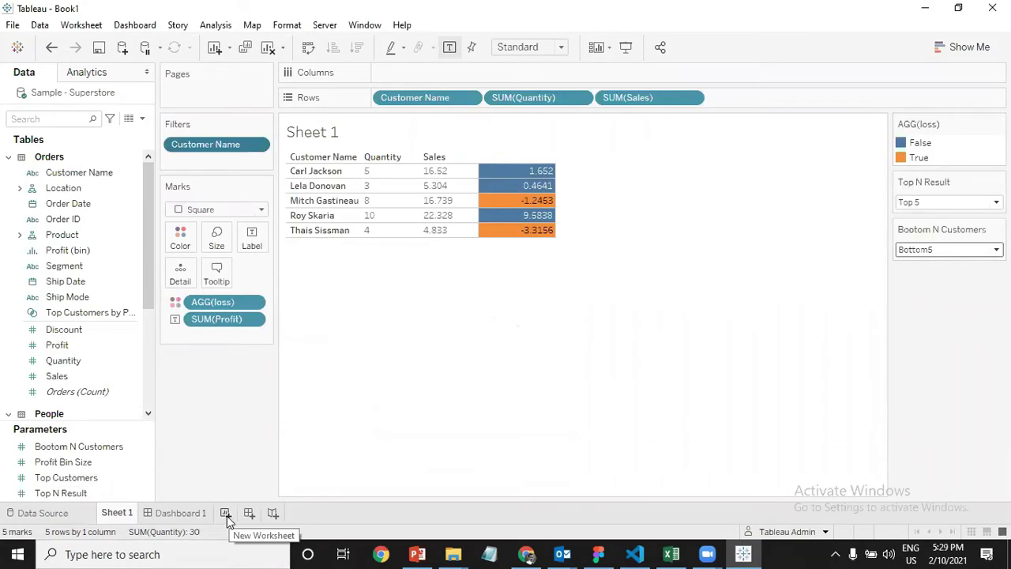
Add a new worksheet and place it directly before Dashboard 1 in the sheet order
{"action": "left_click", "coordinate": [226, 515]}
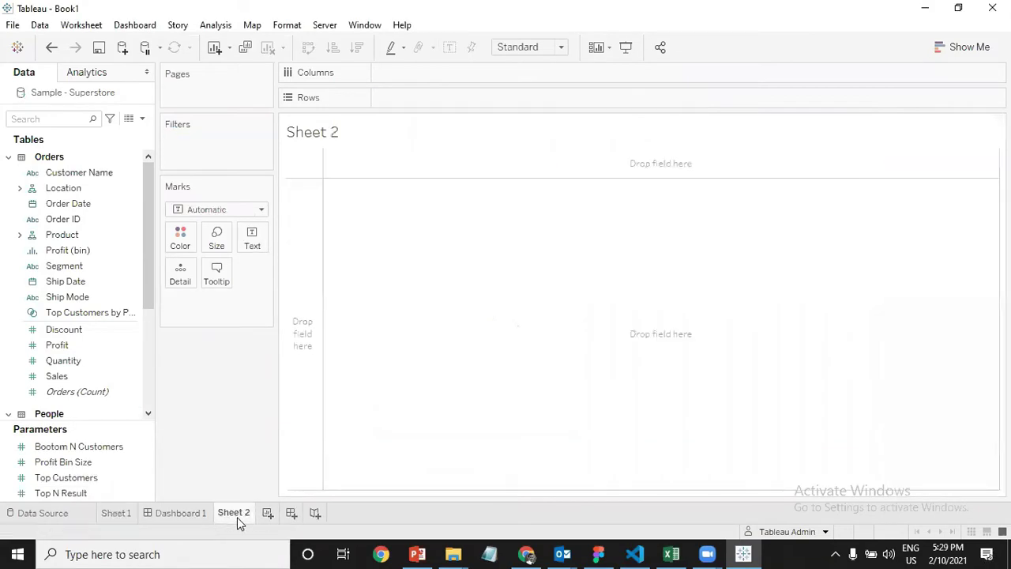
{"action": "left_click_drag", "start_coordinate": [228, 514], "coordinate": [170, 514]}
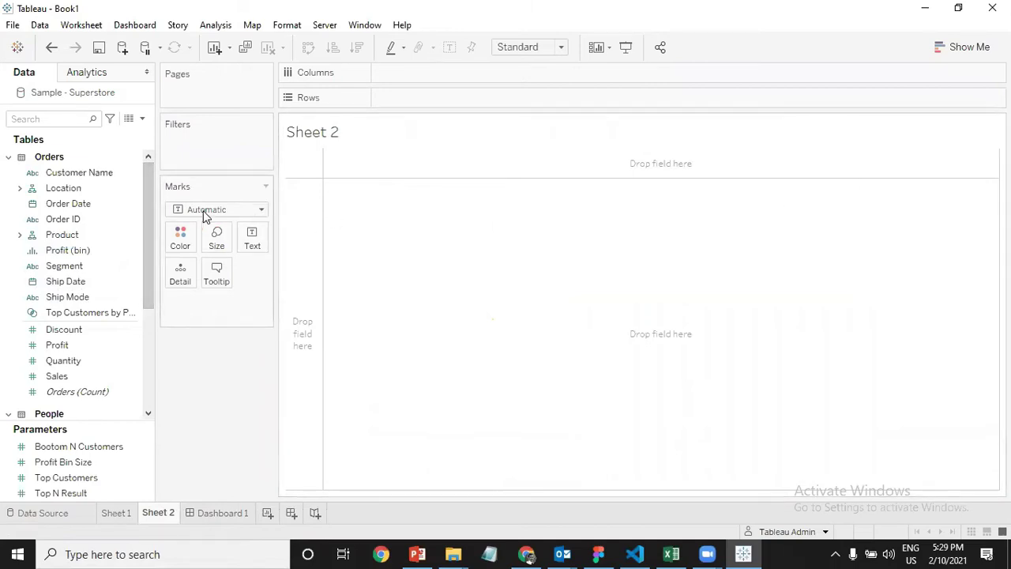
Place the Sales measure on the rows of Sheet 2
{"action": "left_click_drag", "start_coordinate": [149, 234], "coordinate": [147, 311]}
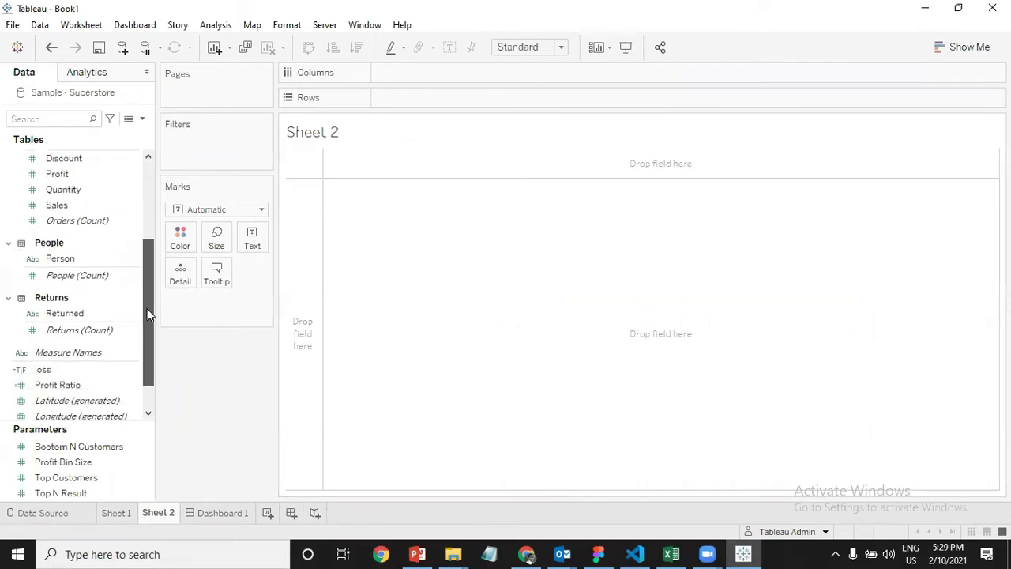
{"action": "left_click", "coordinate": [79, 352]}
{"action": "left_click", "coordinate": [83, 294]}
{"action": "scroll", "coordinate": [83, 290], "scroll_direction": "up", "scroll_amount": 2}
{"action": "left_click_drag", "start_coordinate": [68, 207], "coordinate": [467, 98]}
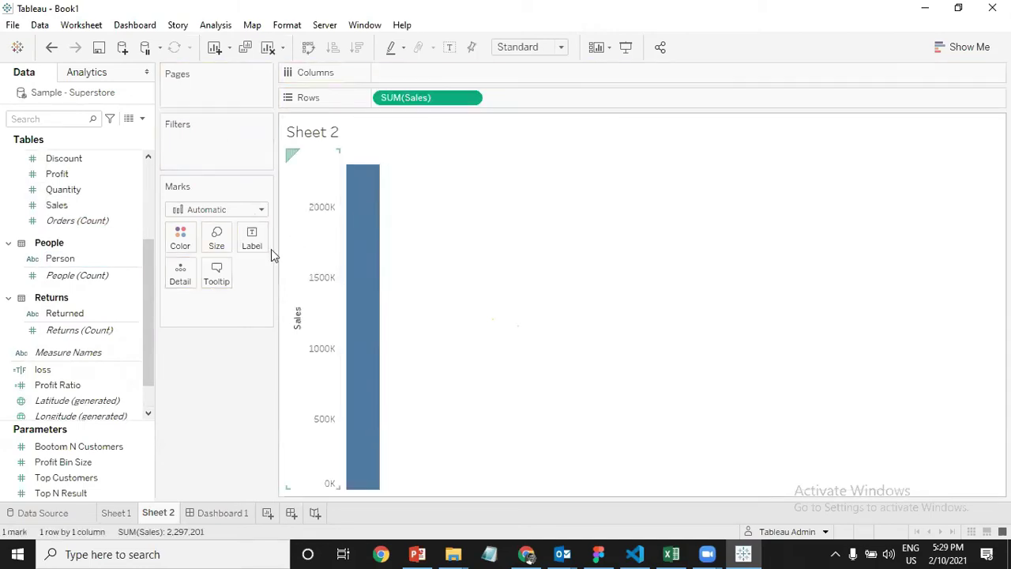
Break the sales bars down by Segment and then Ship Mode on the columns
{"action": "left_click_drag", "start_coordinate": [153, 314], "coordinate": [153, 235]}
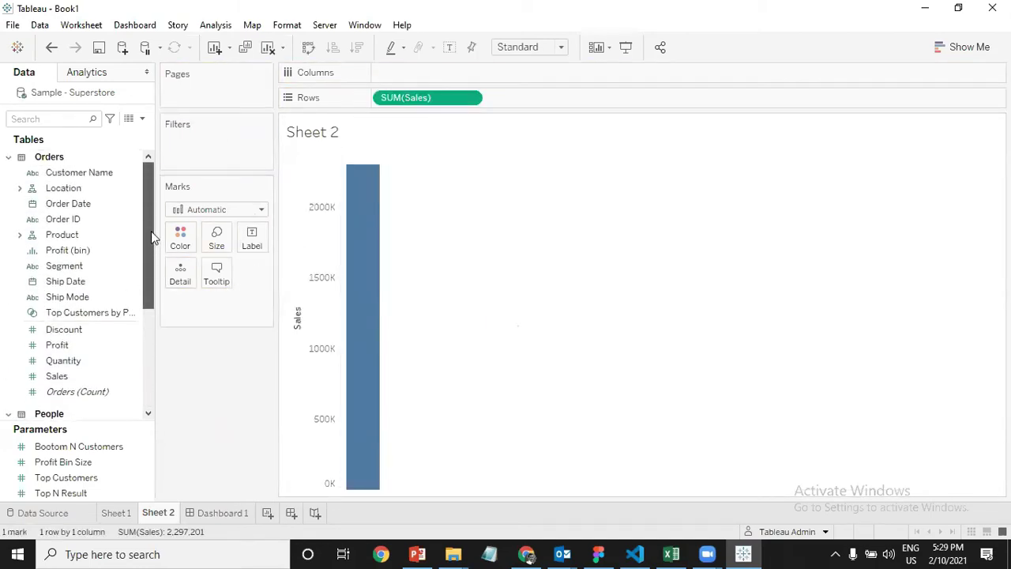
{"action": "left_click", "coordinate": [79, 235]}
{"action": "left_click", "coordinate": [84, 266]}
{"action": "left_click_drag", "start_coordinate": [86, 267], "coordinate": [490, 75]}
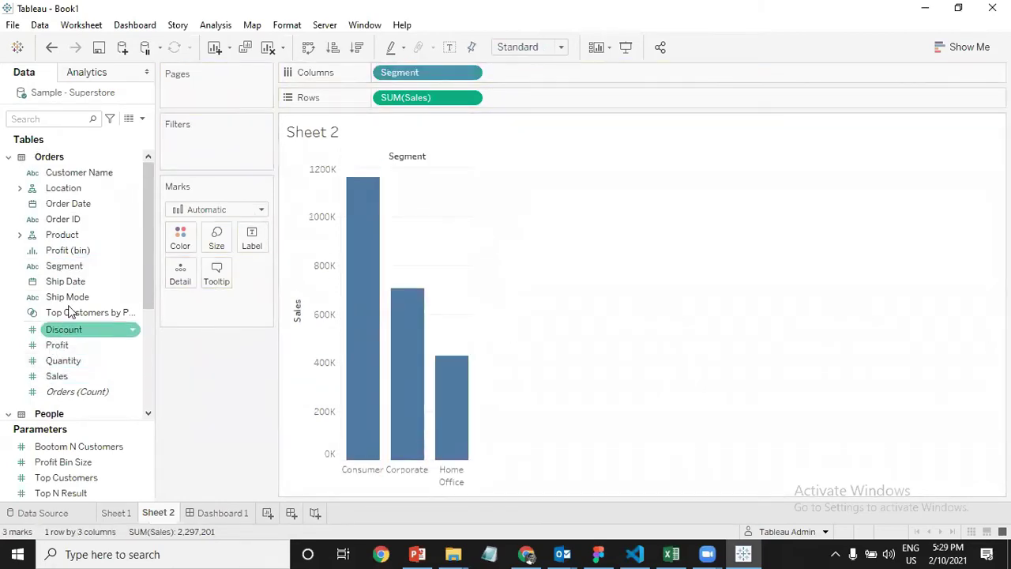
{"action": "left_click_drag", "start_coordinate": [77, 292], "coordinate": [593, 194]}
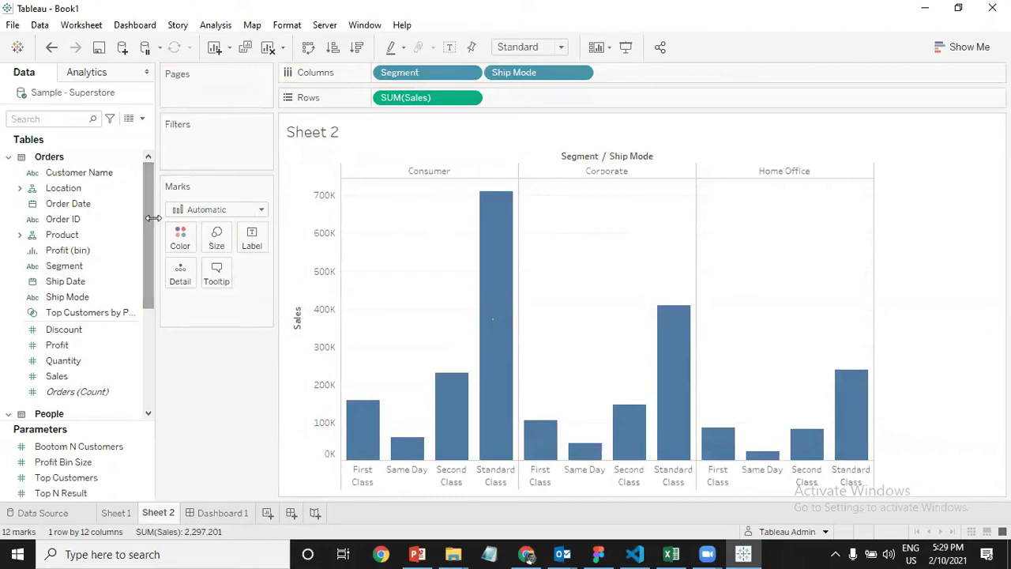
Add Sub-Category from the Product hierarchy to the columns after Ship Mode
{"action": "left_click_drag", "start_coordinate": [154, 218], "coordinate": [159, 195]}
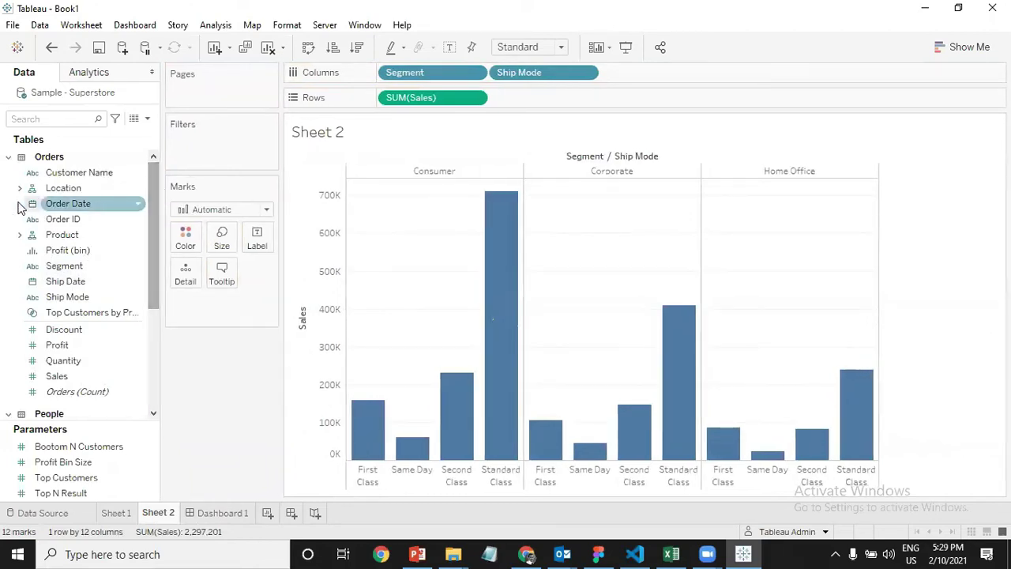
{"action": "left_click", "coordinate": [20, 234]}
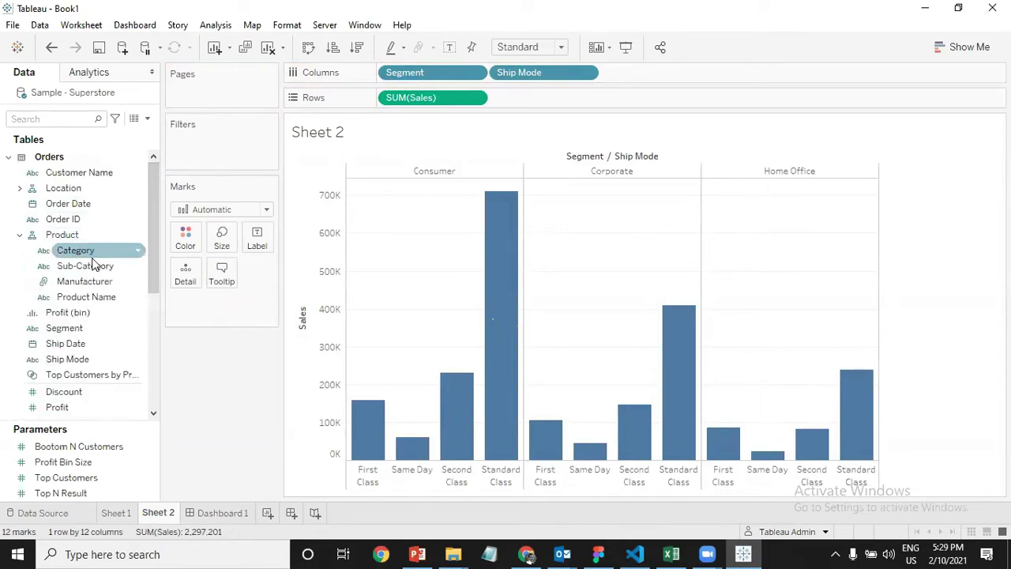
{"action": "left_click_drag", "start_coordinate": [93, 268], "coordinate": [706, 77]}
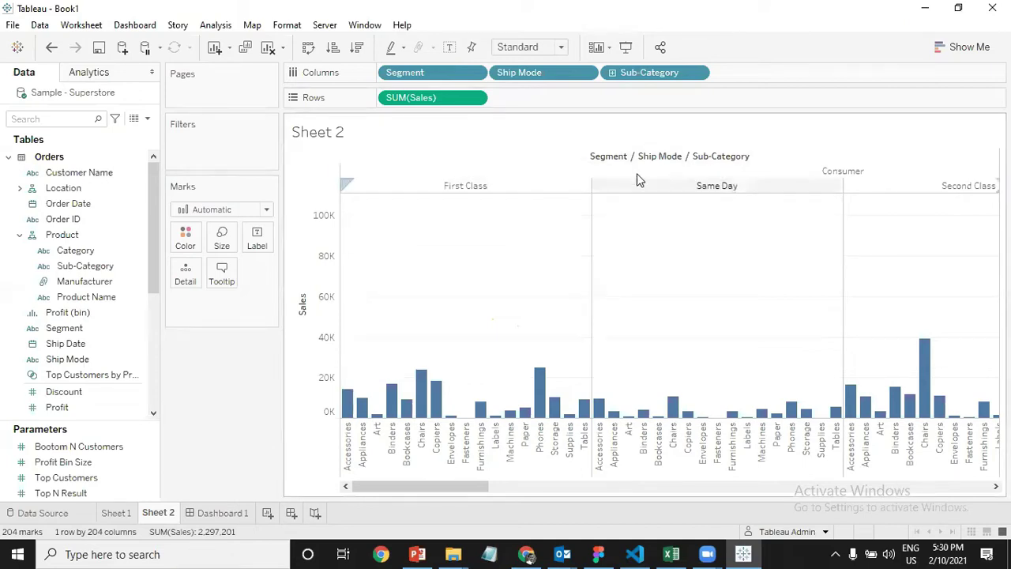
{"action": "left_click_drag", "start_coordinate": [428, 76], "coordinate": [490, 187]}
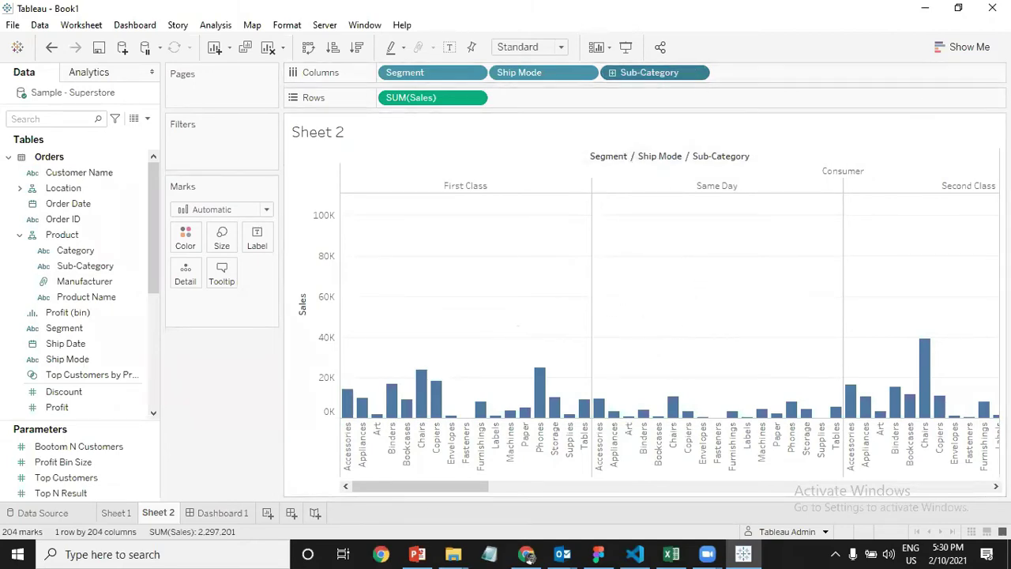
Start creating a new parameter and name it Select Dimension
{"action": "left_click_drag", "start_coordinate": [154, 203], "coordinate": [163, 168]}
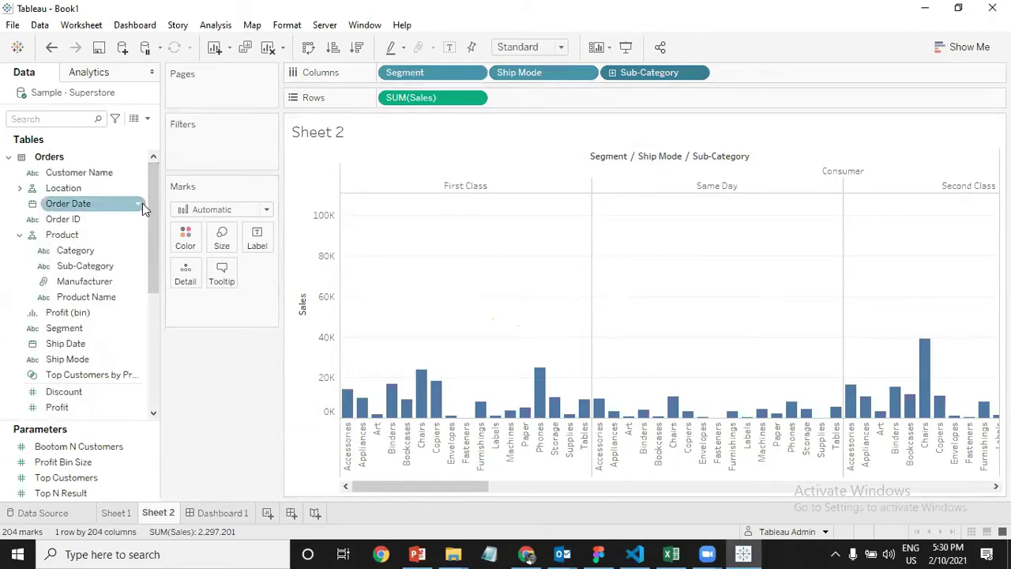
{"action": "left_click_drag", "start_coordinate": [154, 189], "coordinate": [166, 122]}
{"action": "left_click", "coordinate": [147, 119]}
{"action": "left_click", "coordinate": [111, 150]}
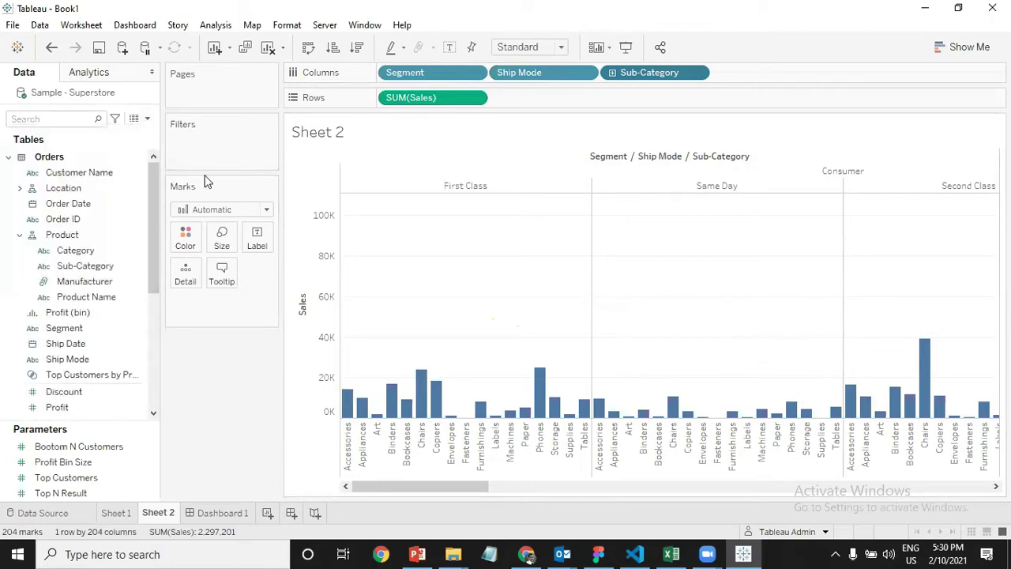
{"action": "left_click", "coordinate": [385, 273]}
{"action": "key", "text": "ctrl+a"}
{"action": "type", "text": "Dynami"}
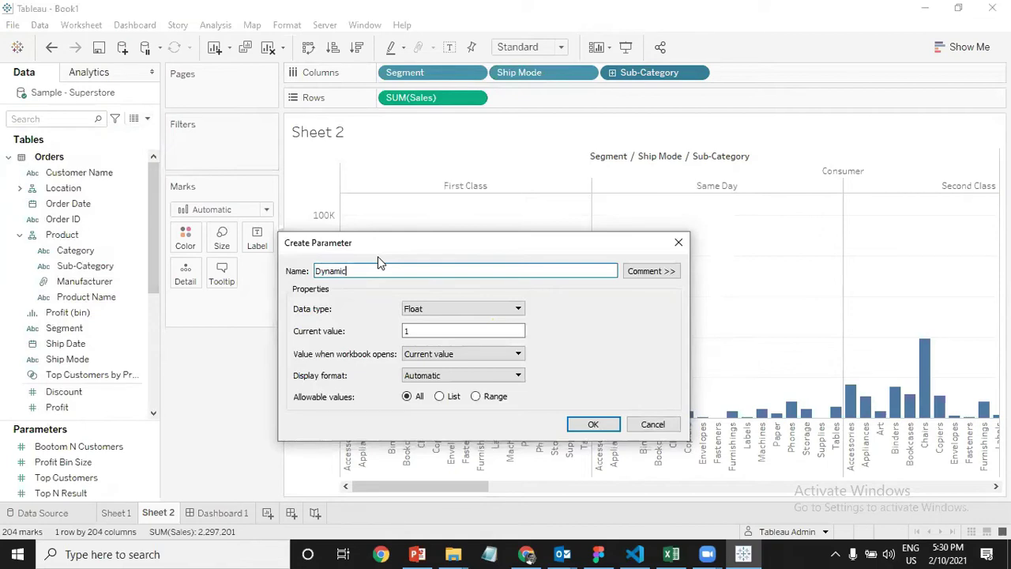
{"action": "key", "text": "BackSpace"}
{"action": "key", "text": "BackSpace"}
{"action": "key", "text": "BackSpace"}
{"action": "key", "text": "BackSpace"}
{"action": "key", "text": "BackSpace"}
{"action": "key", "text": "BackSpace"}
{"action": "type", "text": "Select DImen"}
{"action": "key", "text": "Left"}
{"action": "key", "text": "Left"}
{"action": "key", "text": "Left"}
{"action": "key", "text": "Left"}
{"action": "key", "text": "Left"}
{"action": "key", "text": "Left"}
{"action": "key", "text": "Left"}
{"action": "key", "text": "BackSpace"}
{"action": "type", "text": "i"}
Set the parameter's data type to String and restrict its allowable values to a list
{"action": "left_click", "coordinate": [452, 308]}
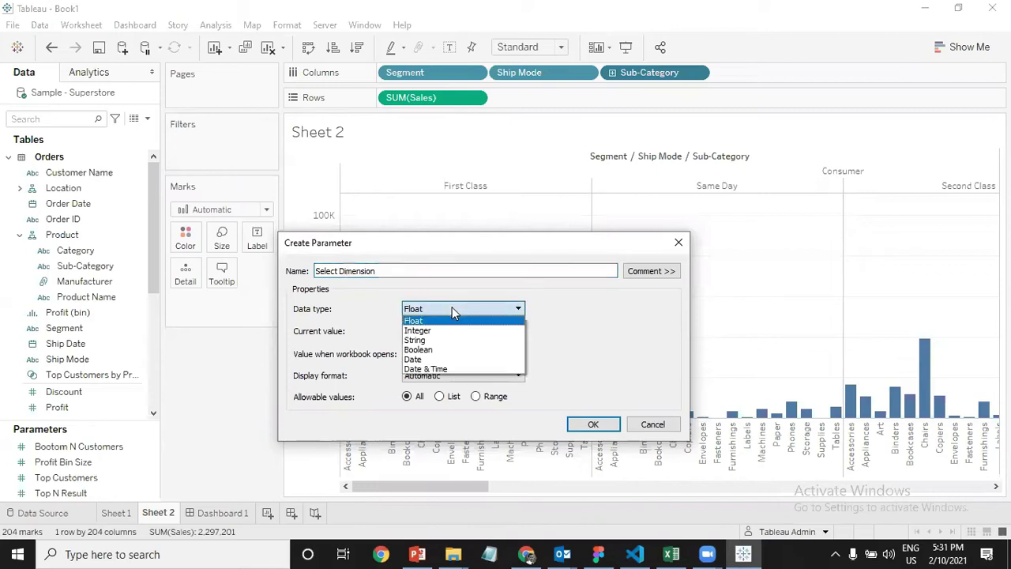
{"action": "left_click", "coordinate": [443, 339]}
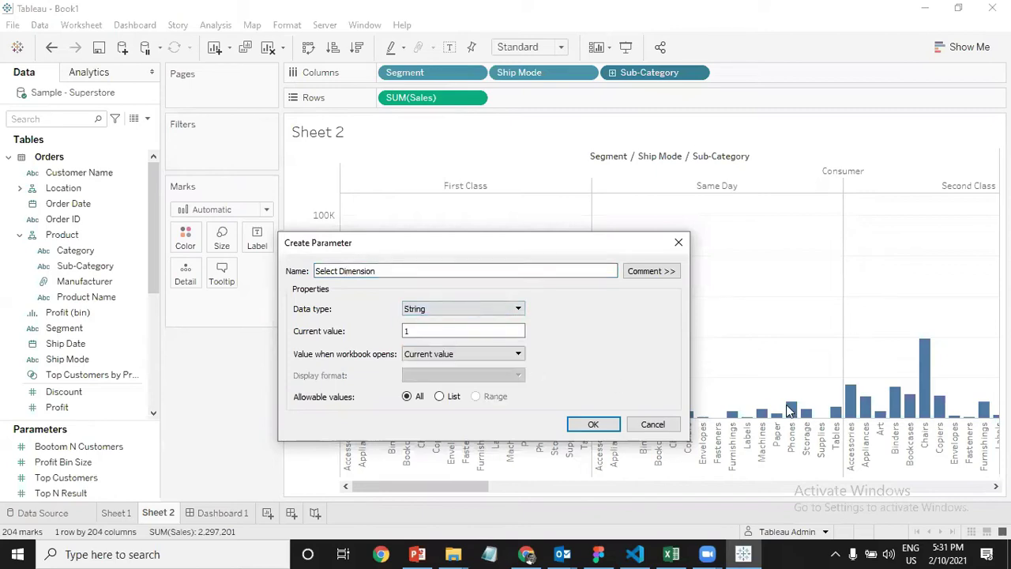
{"action": "left_click", "coordinate": [440, 397]}
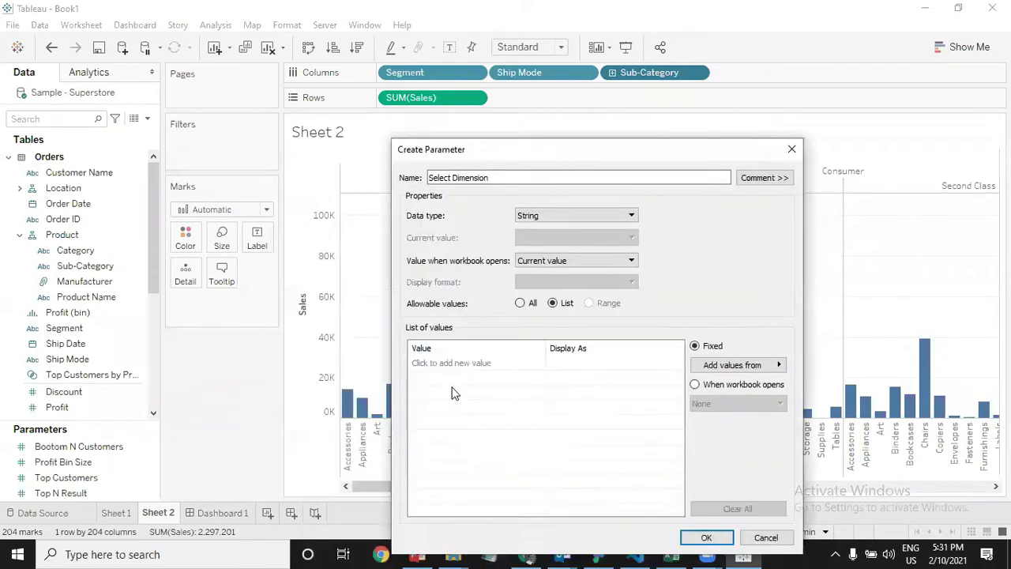
Add the list value Segment to the parameter with the display name By Segment
{"action": "left_click", "coordinate": [471, 363]}
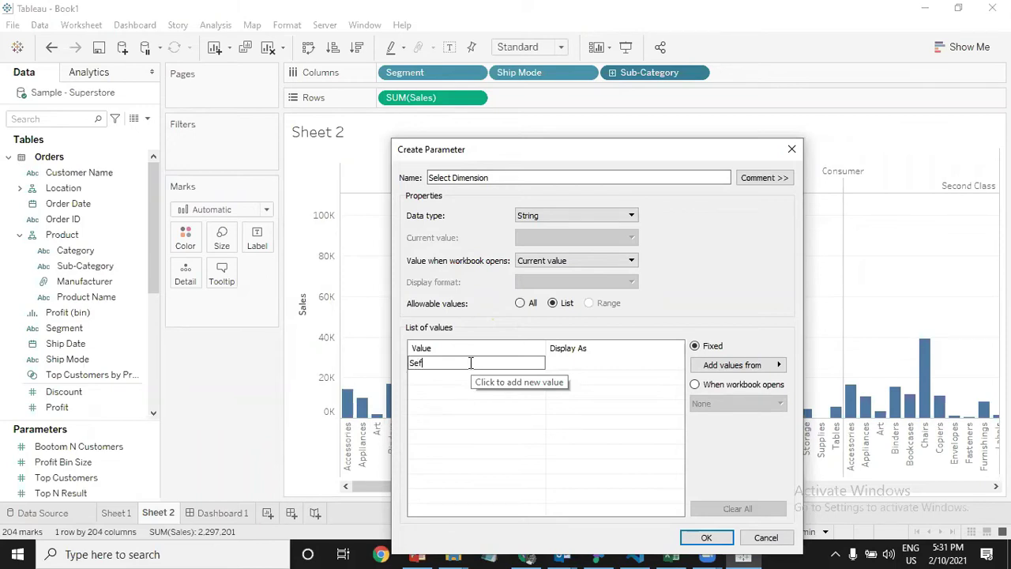
{"action": "type", "text": "ment"}
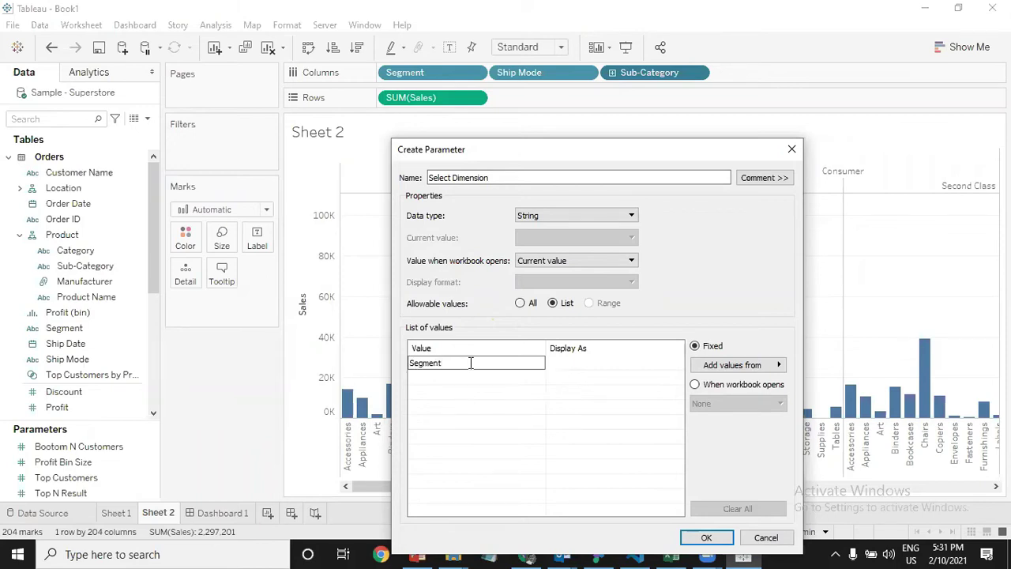
{"action": "key", "text": "Return"}
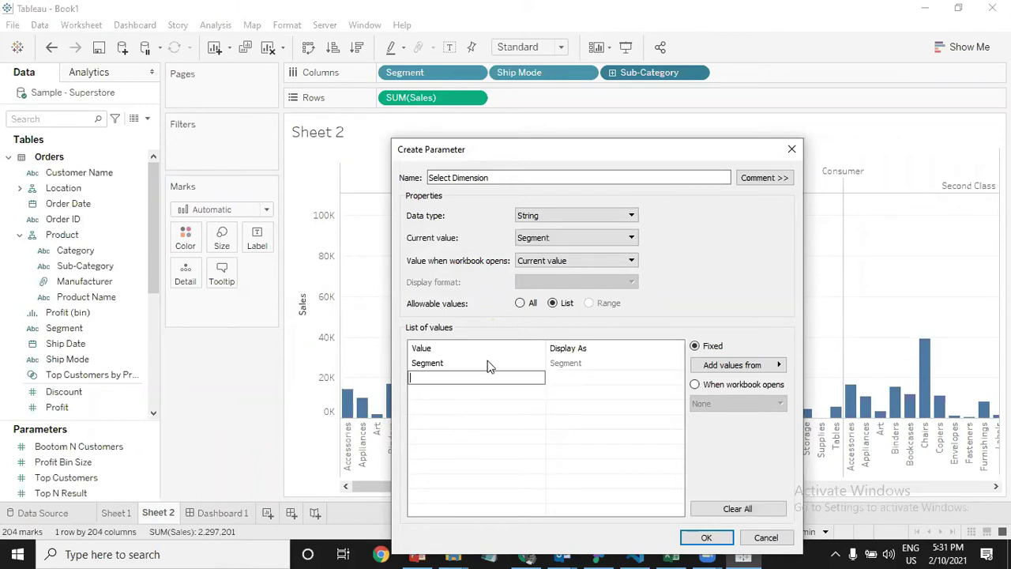
{"action": "left_click", "coordinate": [463, 363]}
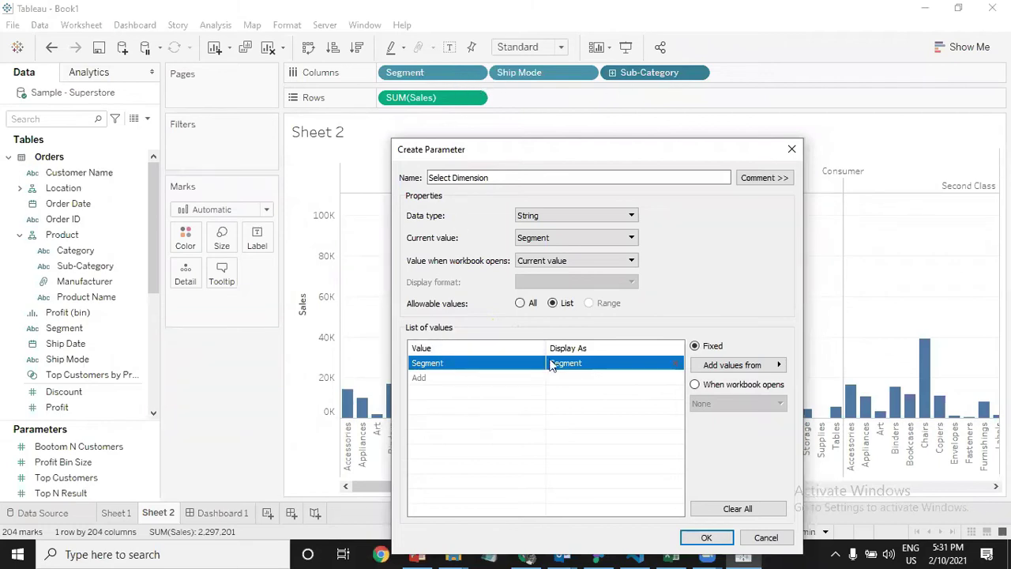
{"action": "left_click", "coordinate": [581, 365]}
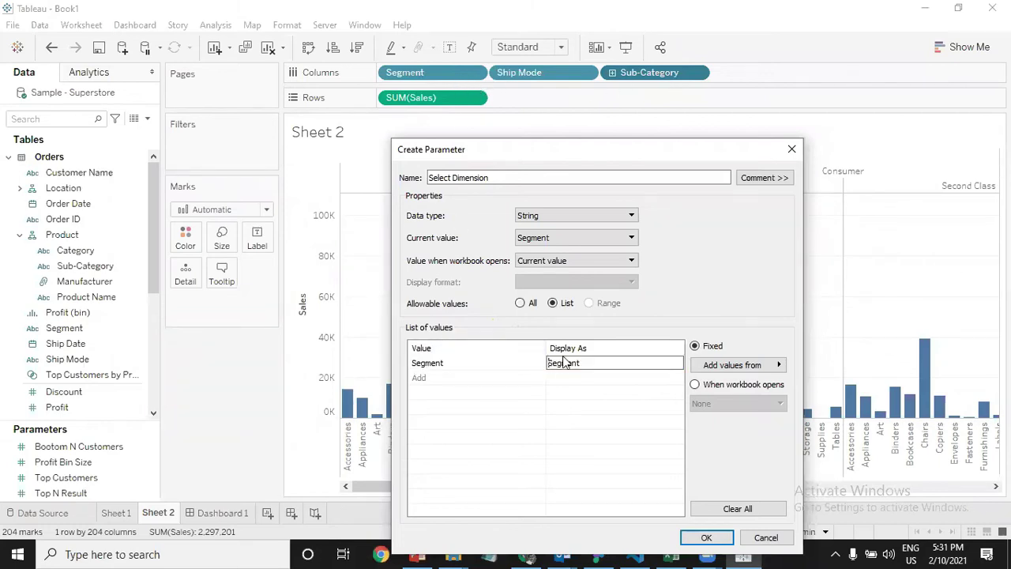
{"action": "type", "text": "By"}
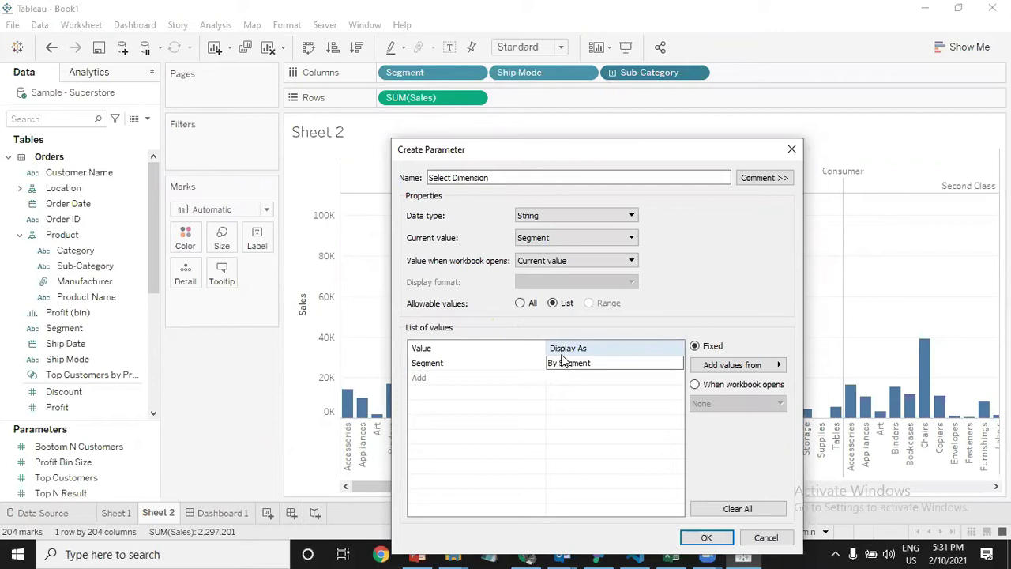
Add the list value Ship Mode with the display name By Ship Mode
{"action": "left_click", "coordinate": [479, 385]}
{"action": "left_click", "coordinate": [478, 379]}
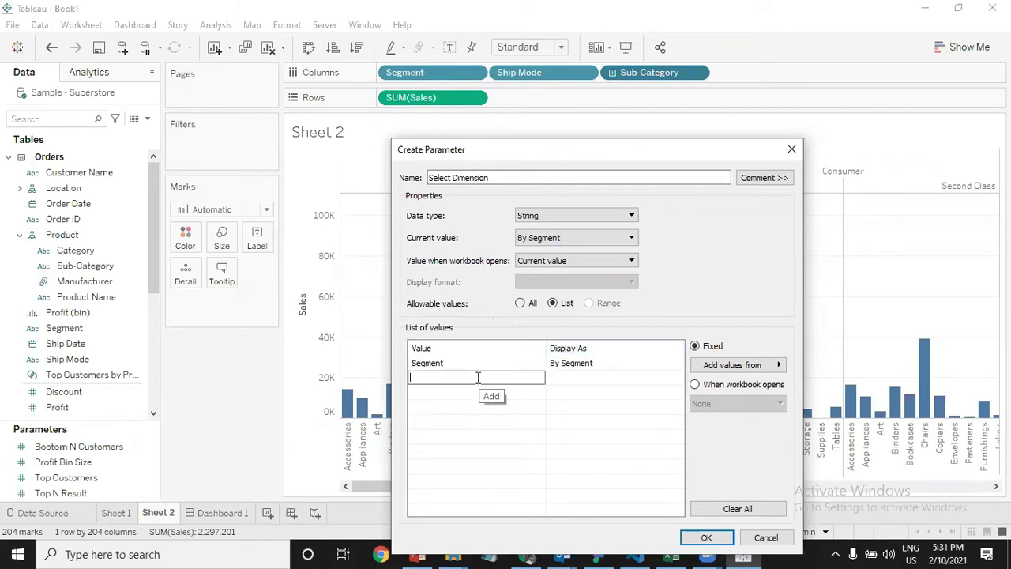
{"action": "type", "text": "Ship Mode"}
{"action": "key", "text": "Return"}
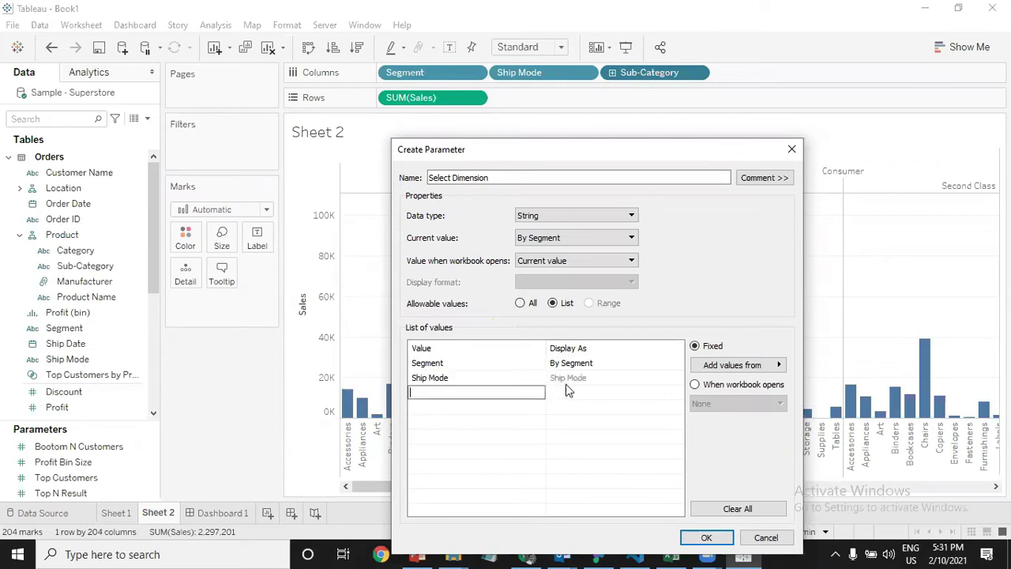
{"action": "double_click", "coordinate": [583, 378]}
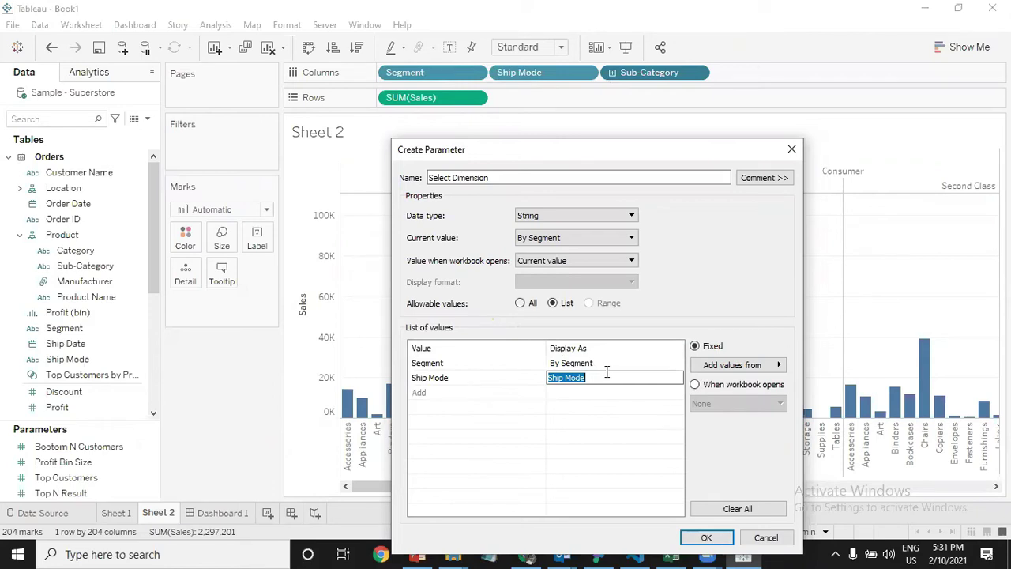
{"action": "type", "text": "By Ship Mode"}
Add the list value Sub-Category with the display name By Sub-Category and create the parameter
{"action": "left_click", "coordinate": [470, 392]}
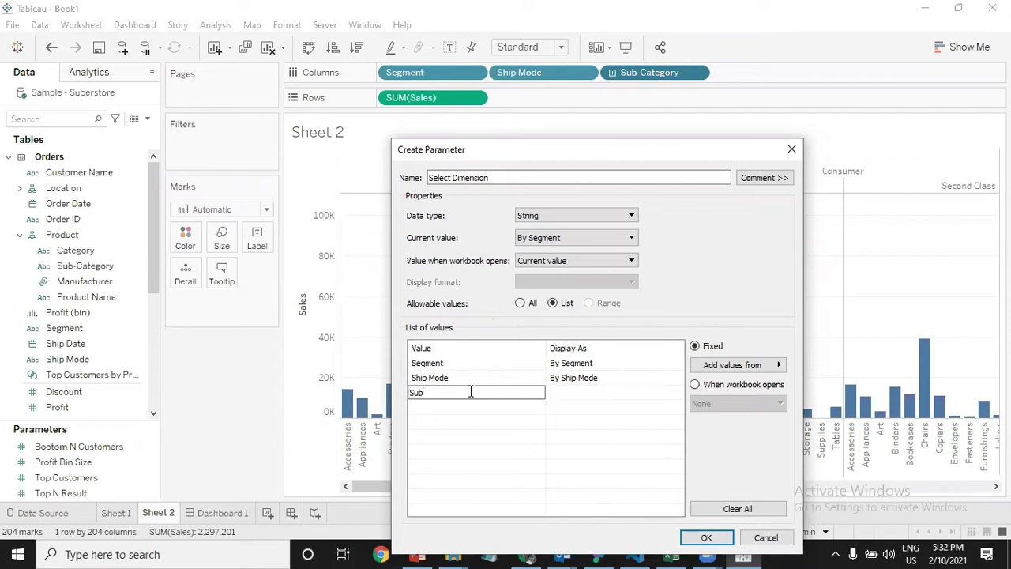
{"action": "type", "text": "Sub-Category"}
{"action": "left_click", "coordinate": [580, 397]}
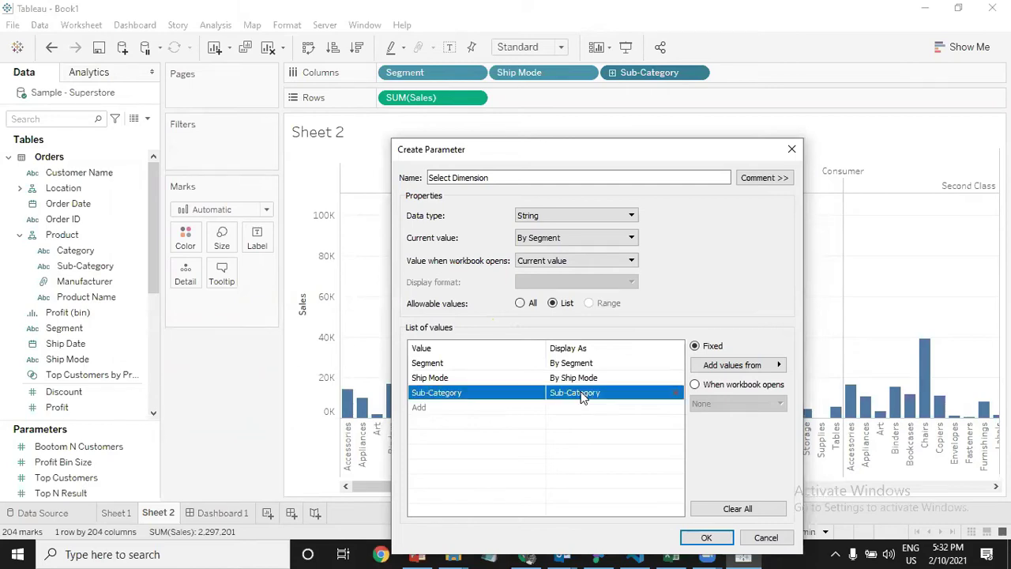
{"action": "left_click", "coordinate": [581, 396]}
{"action": "left_click", "coordinate": [582, 392]}
{"action": "key", "text": "shift+Tab"}
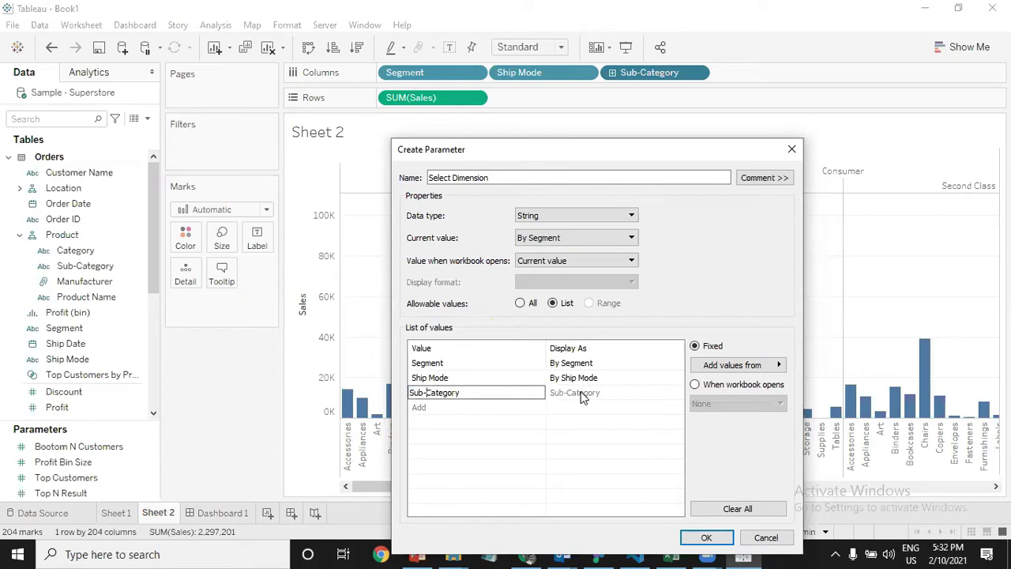
{"action": "left_click", "coordinate": [581, 395]}
{"action": "left_click", "coordinate": [582, 395]}
{"action": "left_click", "coordinate": [549, 392]}
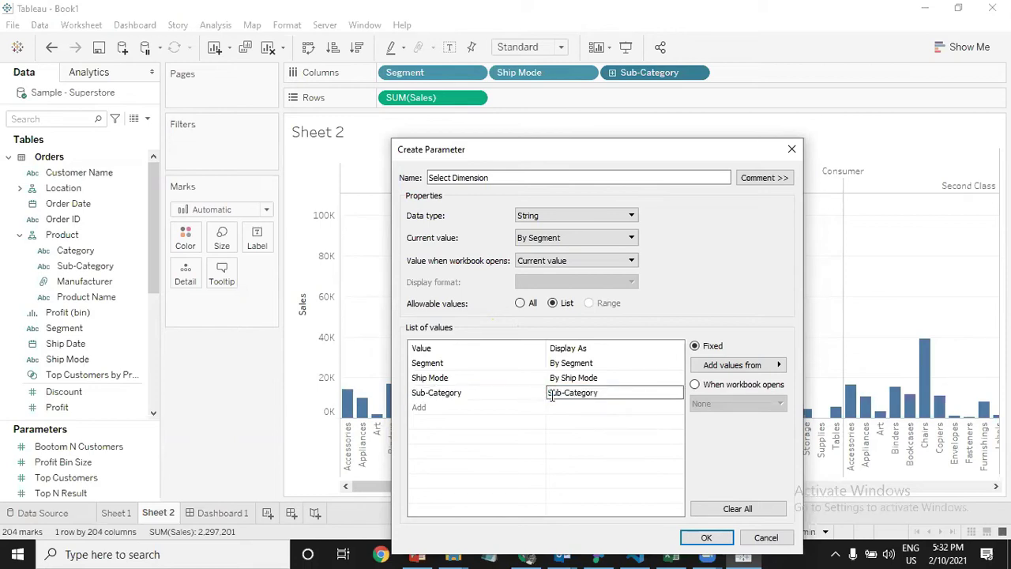
{"action": "type", "text": "BY"}
{"action": "key", "text": "BackSpace"}
{"action": "key", "text": "BackSpace"}
{"action": "type", "text": "y"}
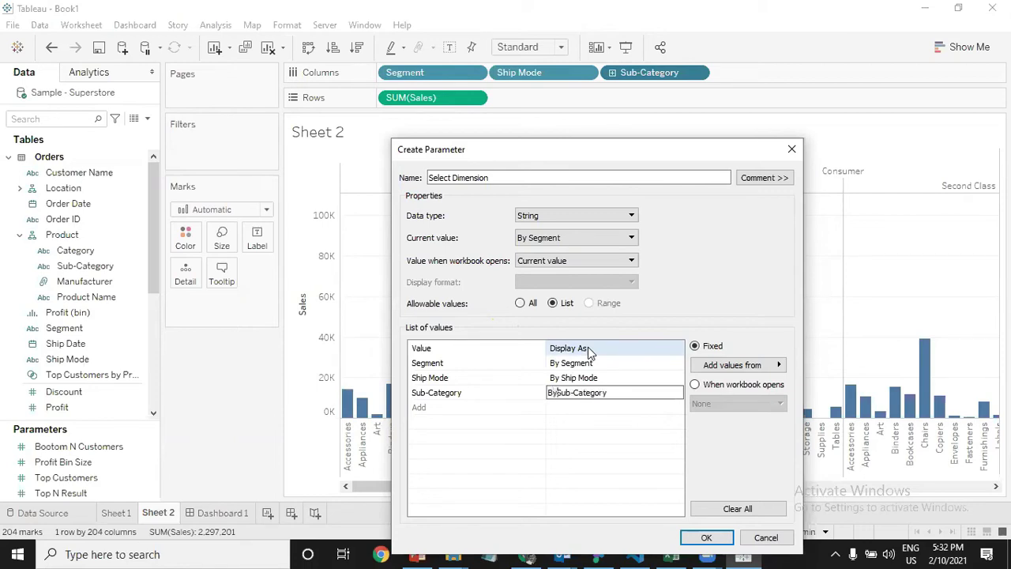
{"action": "left_click", "coordinate": [712, 538]}
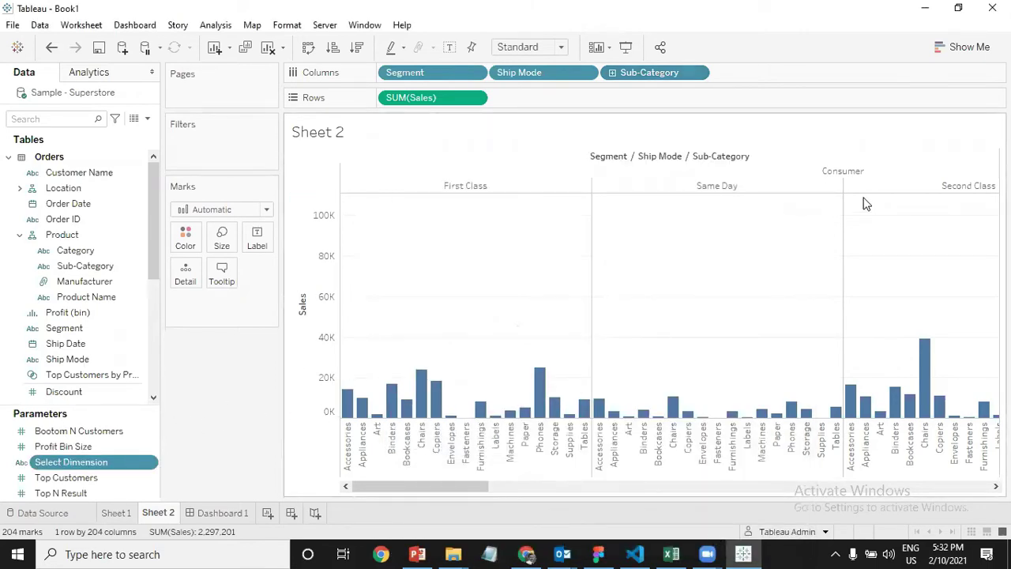
Remove Segment and Sub-Category from the columns, leaving only Ship Mode
{"action": "left_click_drag", "start_coordinate": [429, 74], "coordinate": [388, 141]}
{"action": "left_click_drag", "start_coordinate": [333, 301], "coordinate": [340, 293]}
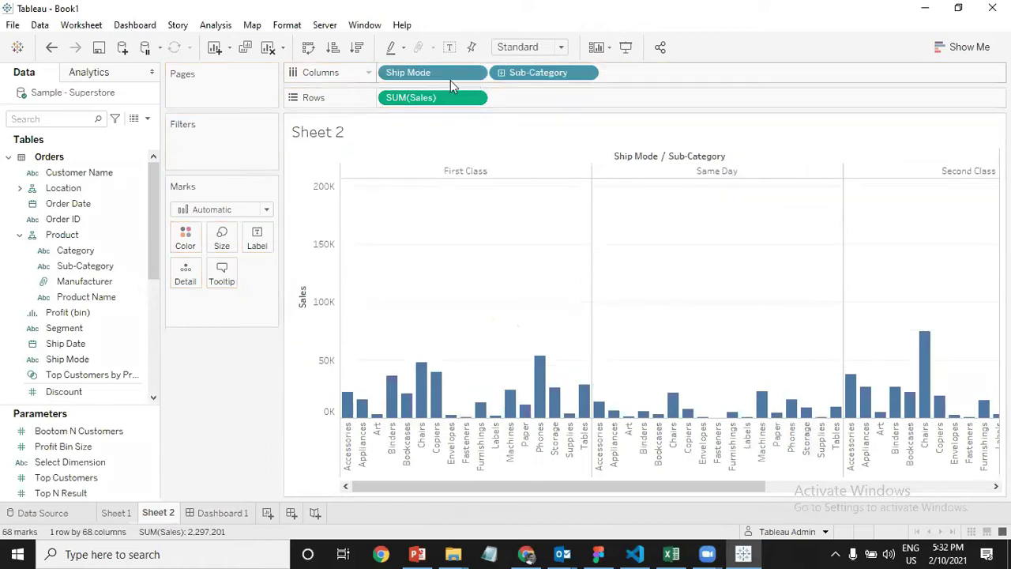
{"action": "left_click_drag", "start_coordinate": [531, 76], "coordinate": [229, 378]}
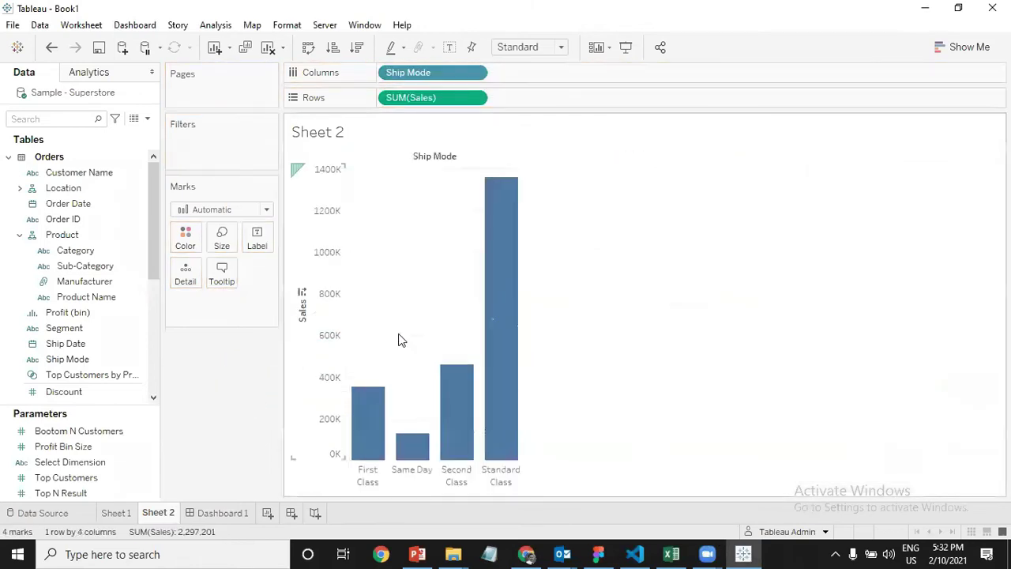
Show the Select Dimension parameter control on the sheet and look through its list of options
{"action": "right_click", "coordinate": [89, 462]}
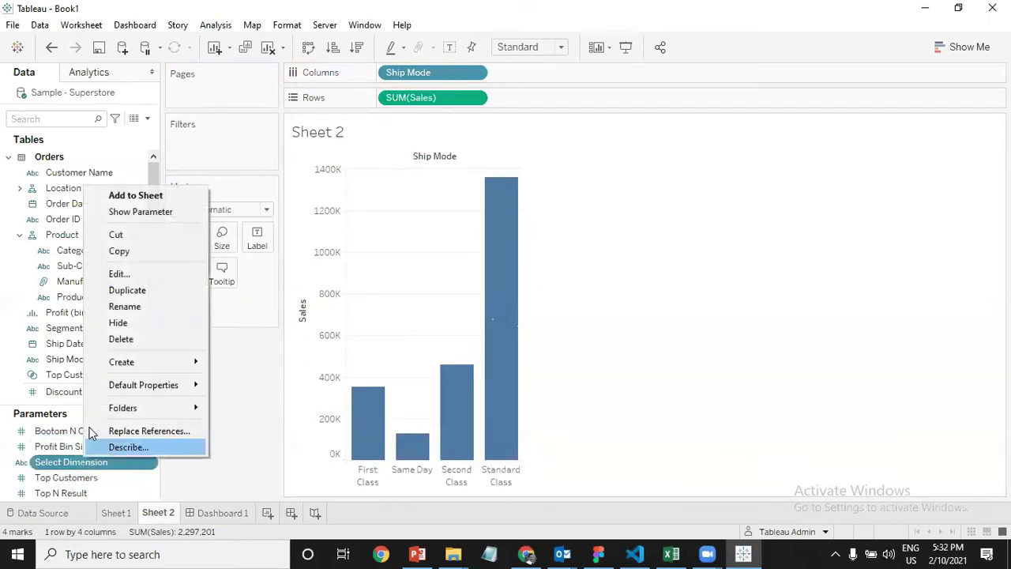
{"action": "left_click", "coordinate": [162, 211]}
{"action": "left_click", "coordinate": [944, 147]}
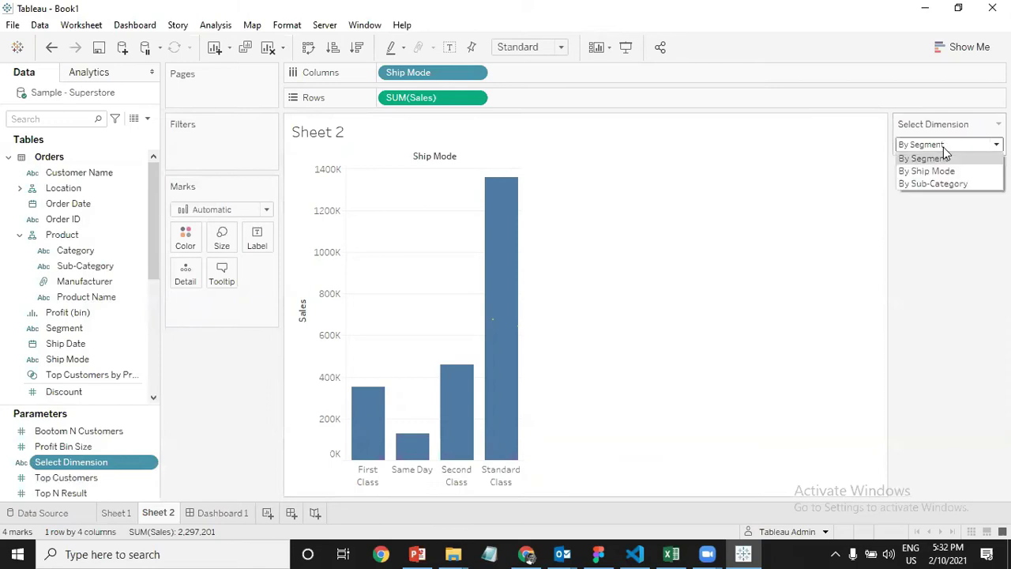
{"action": "left_click", "coordinate": [553, 352]}
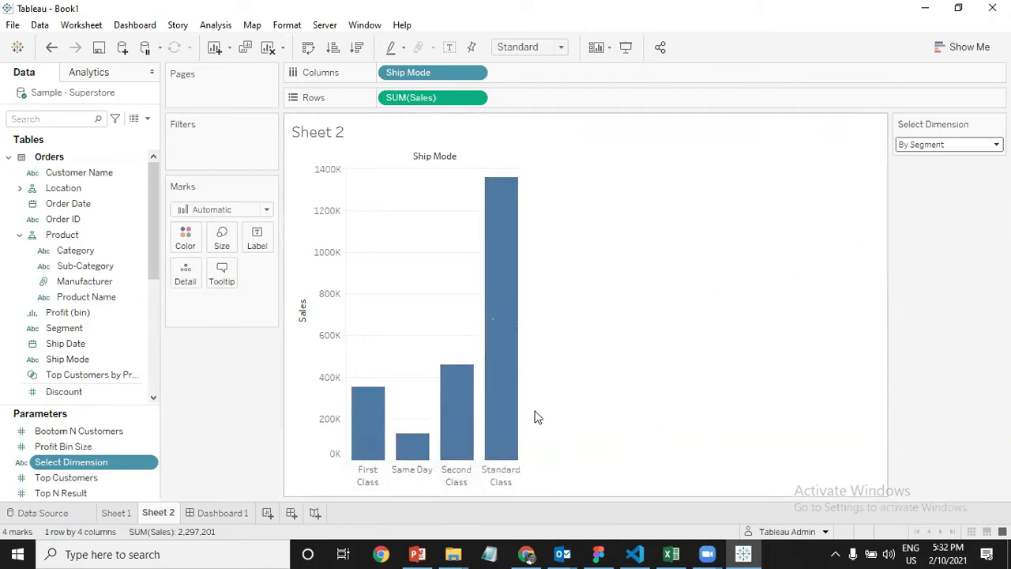
Switch the Select Dimension parameter to By Ship Mode, and after that to By Sub-Category
{"action": "left_click", "coordinate": [972, 145]}
{"action": "left_click", "coordinate": [961, 173]}
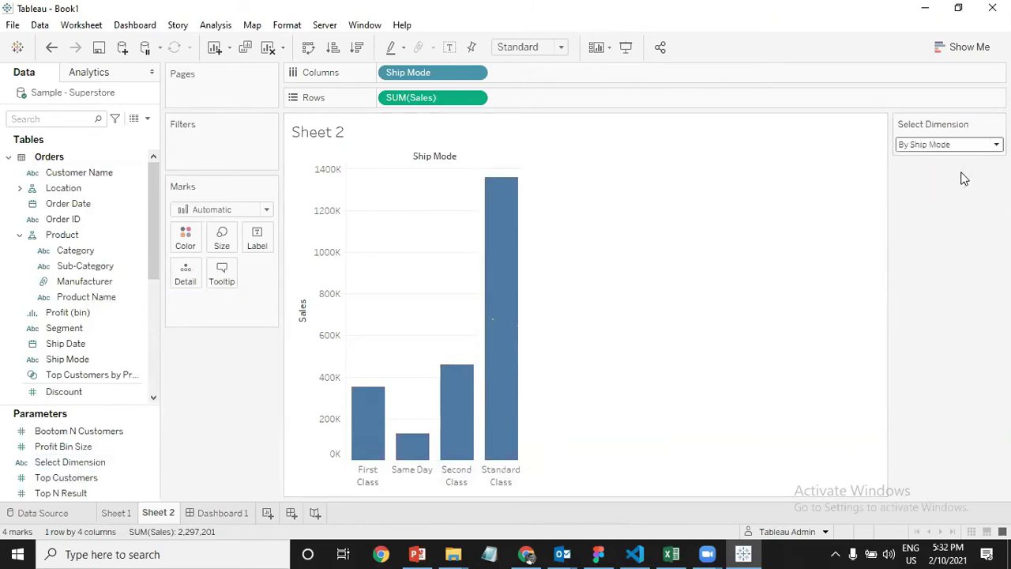
{"action": "left_click", "coordinate": [916, 147]}
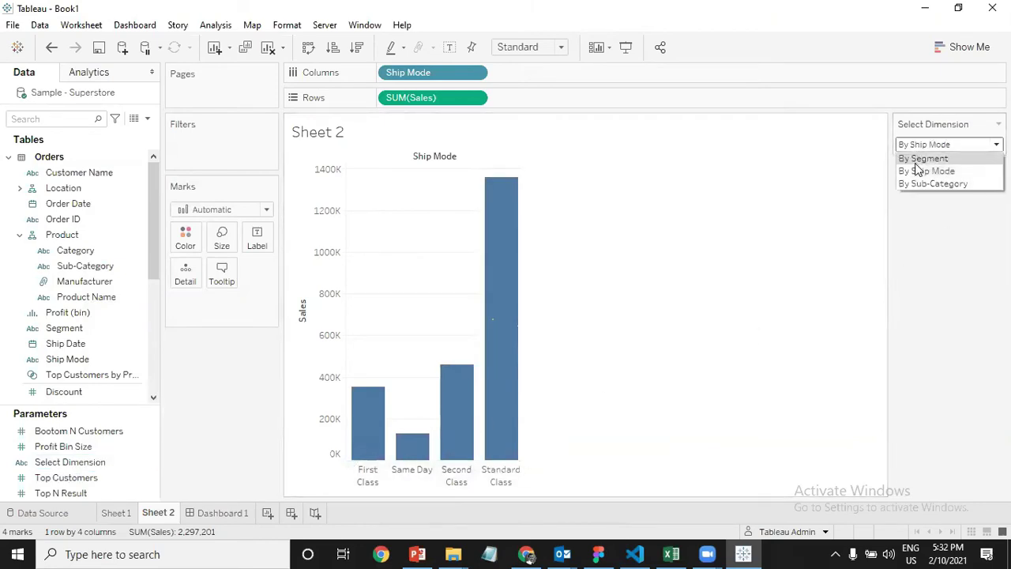
{"action": "left_click", "coordinate": [925, 184]}
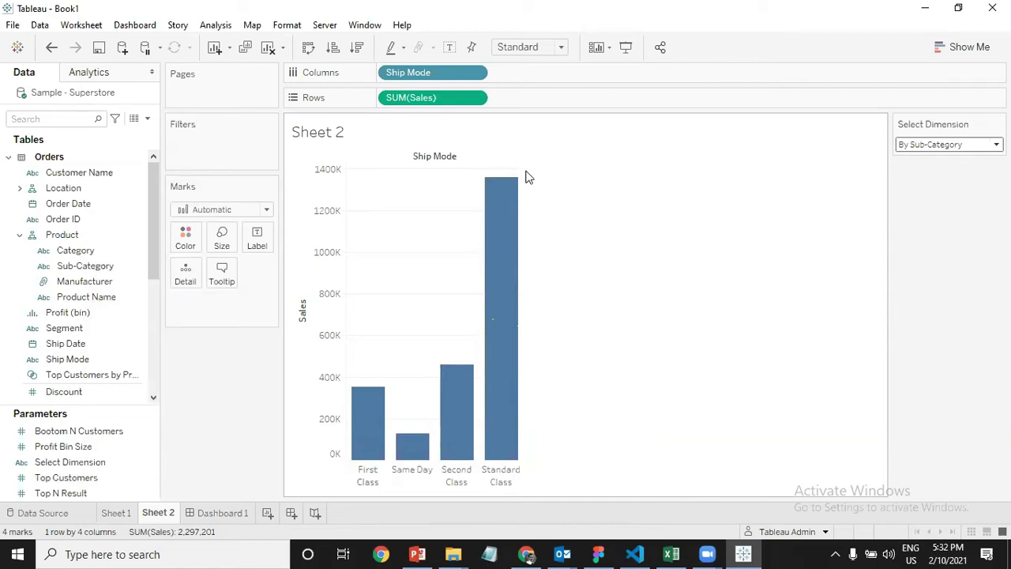
Create a new calculated field named "selected dimension"
{"action": "left_click", "coordinate": [147, 118]}
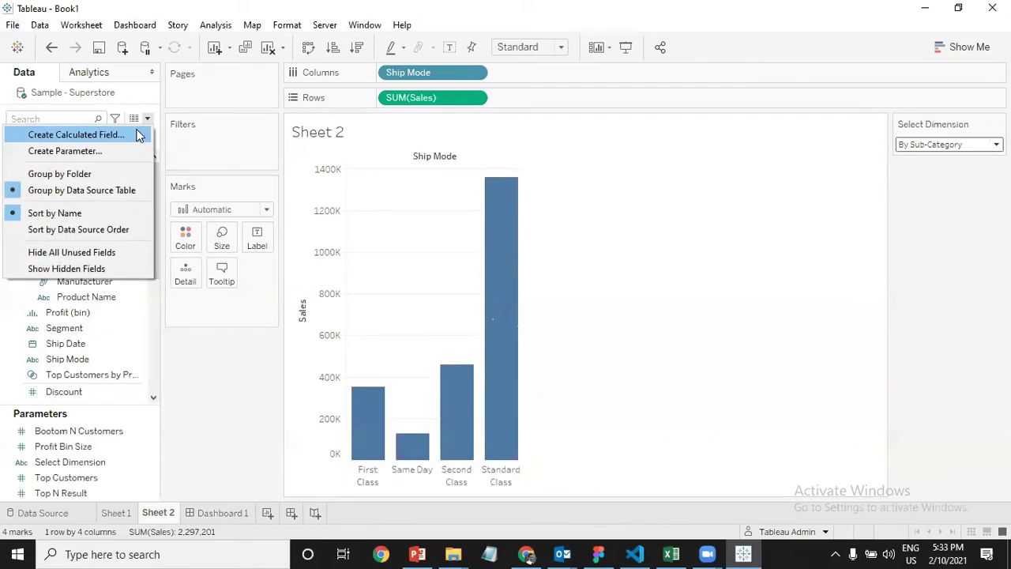
{"action": "left_click", "coordinate": [79, 464]}
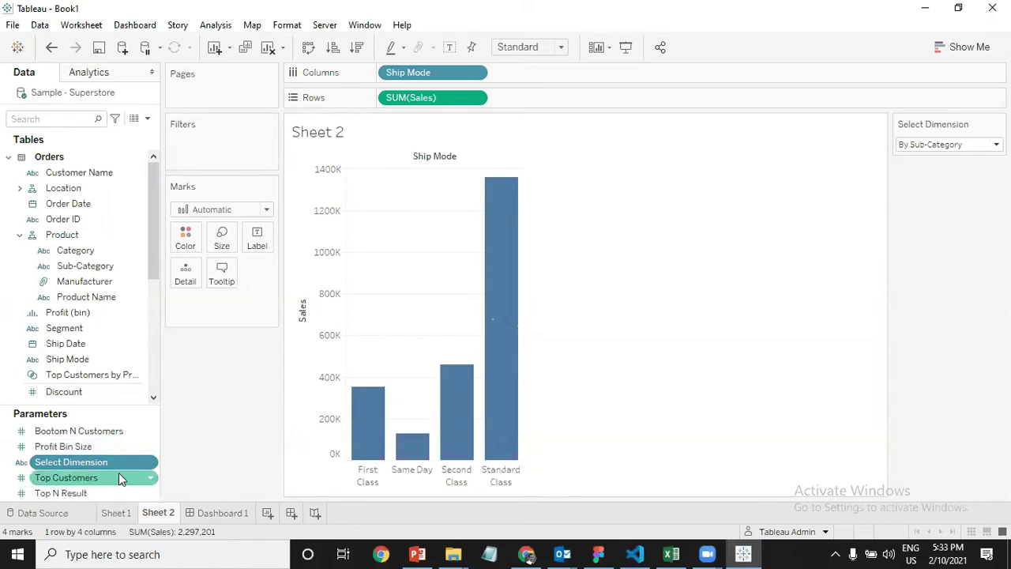
{"action": "left_click", "coordinate": [150, 121]}
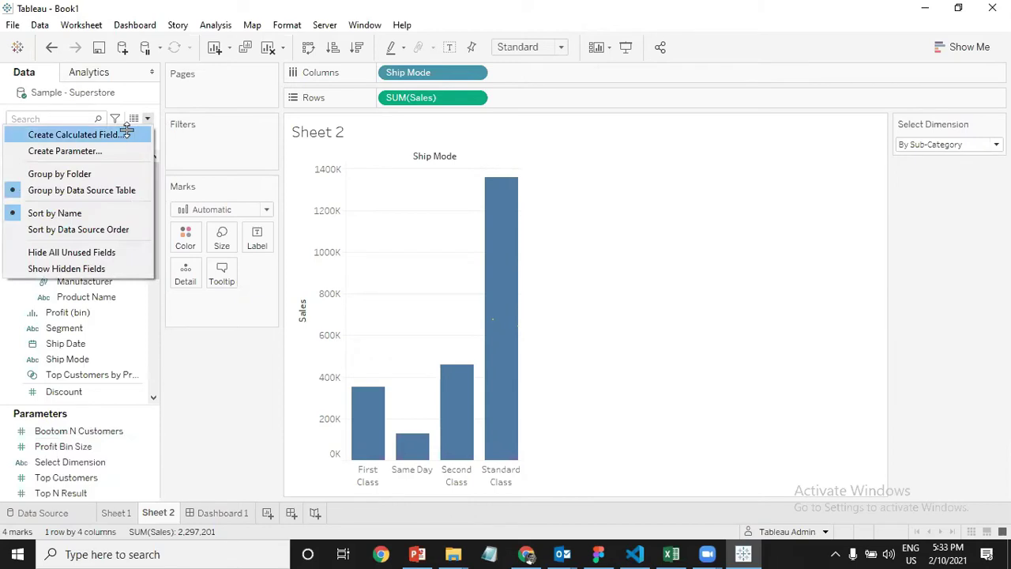
{"action": "left_click", "coordinate": [127, 130]}
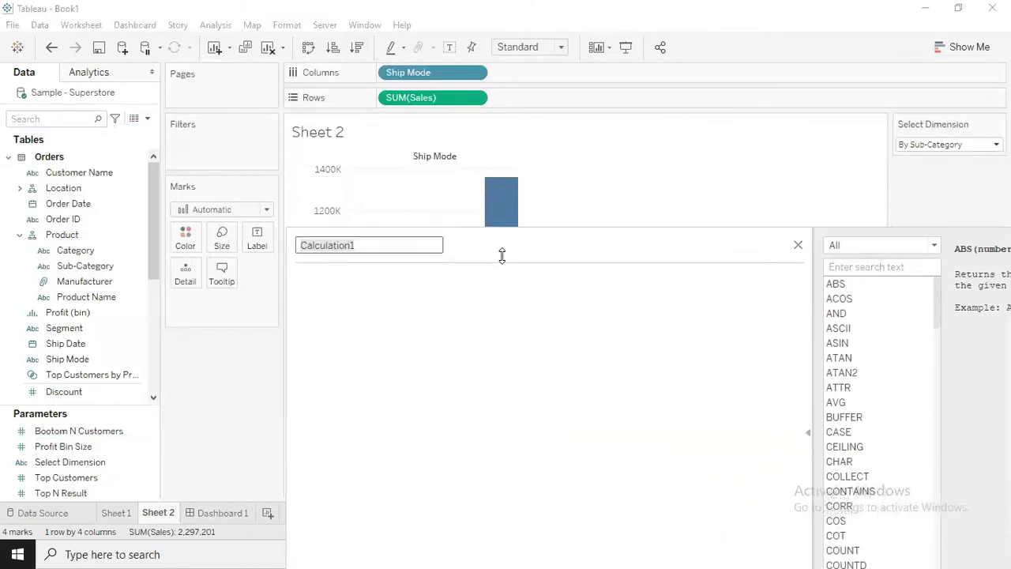
{"action": "left_click", "coordinate": [379, 266]}
{"action": "type", "text": "selected"}
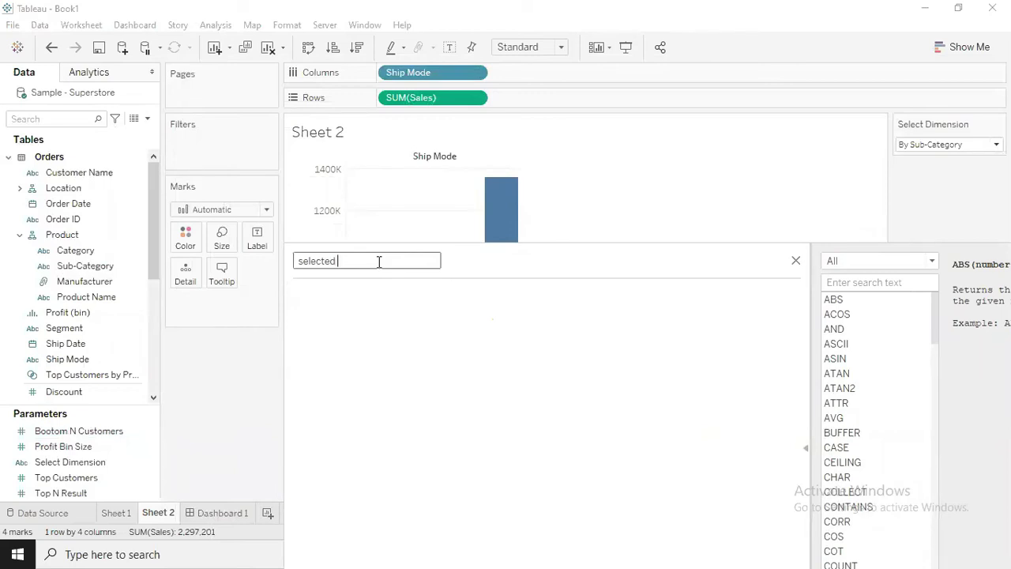
{"action": "type", "text": "dimension"}
{"action": "left_click", "coordinate": [366, 330]}
{"action": "mouse_move", "coordinate": [496, 264]}
{"action": "left_mouse_down"}
{"action": "mouse_move", "coordinate": [500, 302]}
{"action": "mouse_move", "coordinate": [490, 282]}
{"action": "left_mouse_up"}
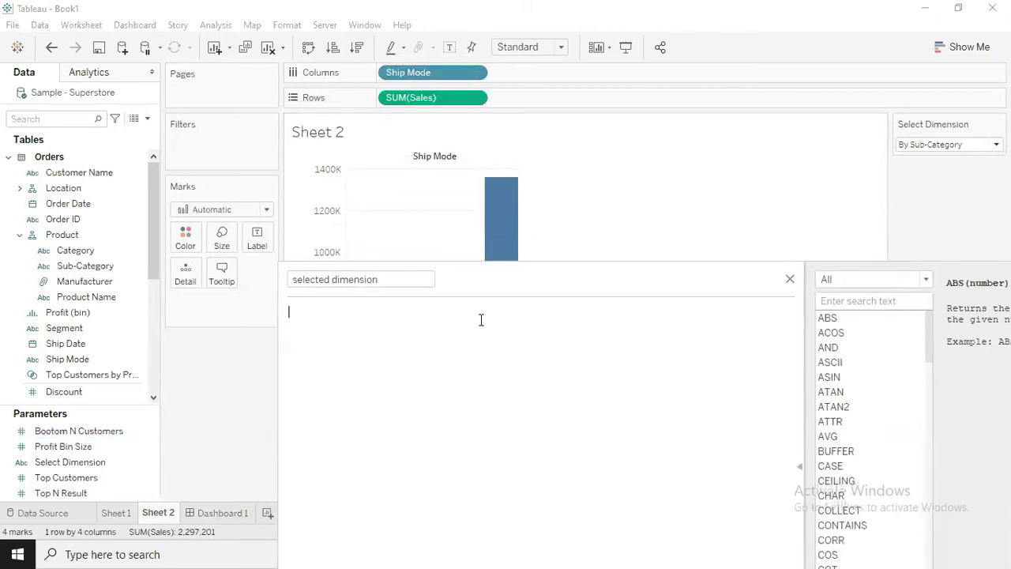
Begin the formula with CASE followed by the Select Dimension parameter
{"action": "type", "text": "CA"}
{"action": "key", "text": "Return"}
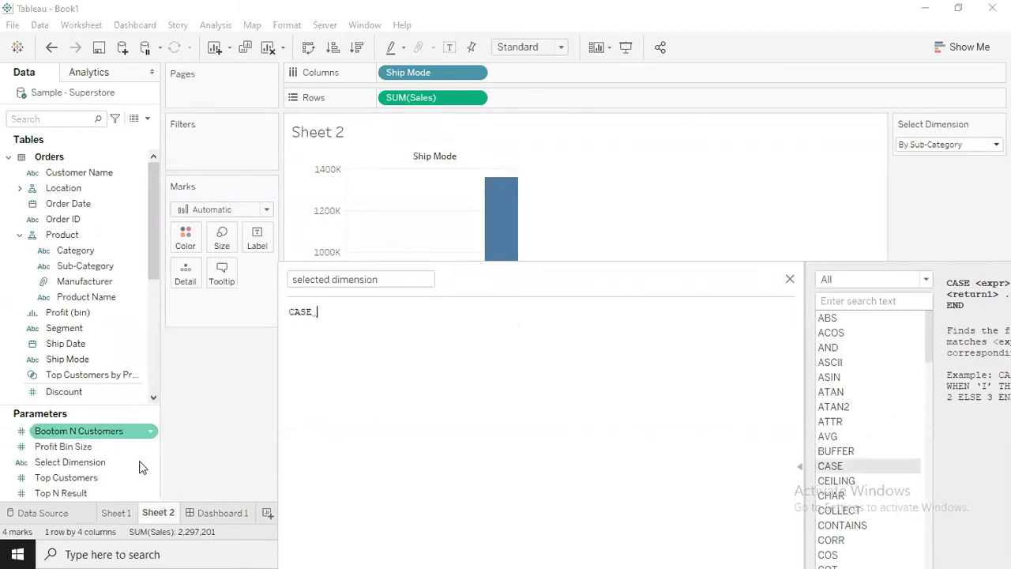
{"action": "left_click_drag", "start_coordinate": [75, 467], "coordinate": [344, 349]}
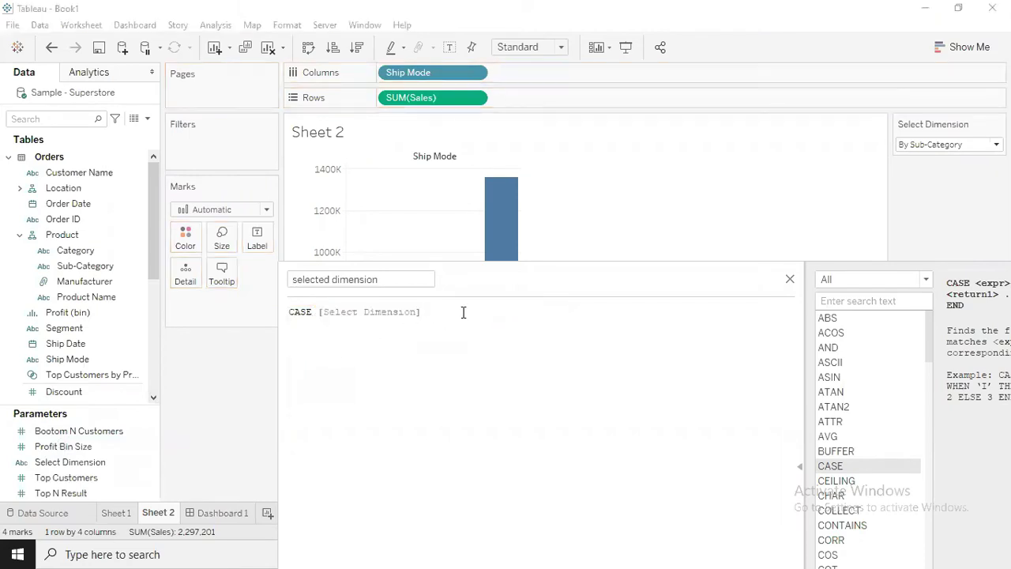
Add the condition WHEN "Ship Mode" THEN [Ship Mode] on the formula's second line
{"action": "type", "text": "wh"}
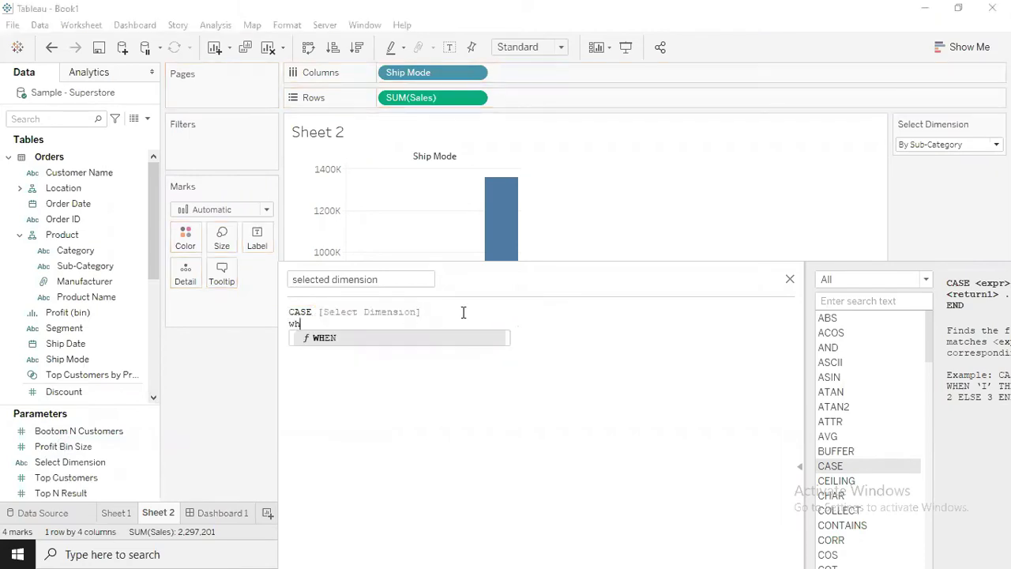
{"action": "key", "text": "Return"}
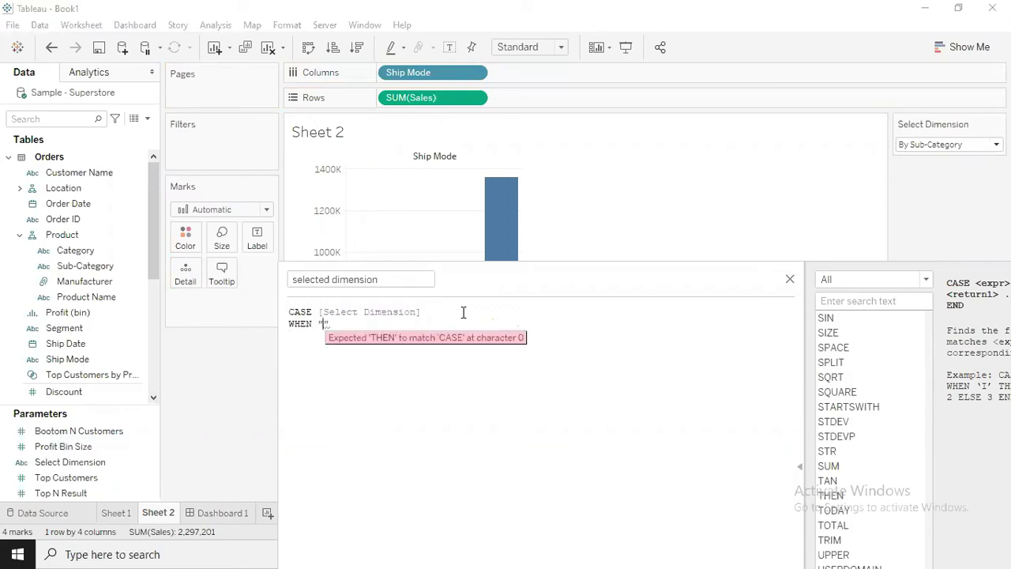
{"action": "type", "text": "Ship Mode\""}
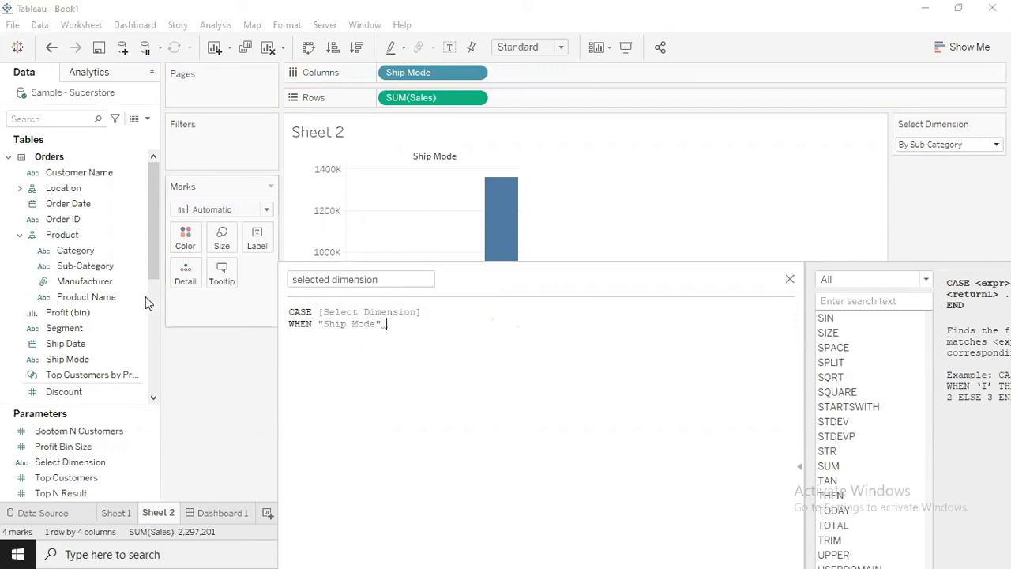
{"action": "left_click_drag", "start_coordinate": [86, 357], "coordinate": [427, 336]}
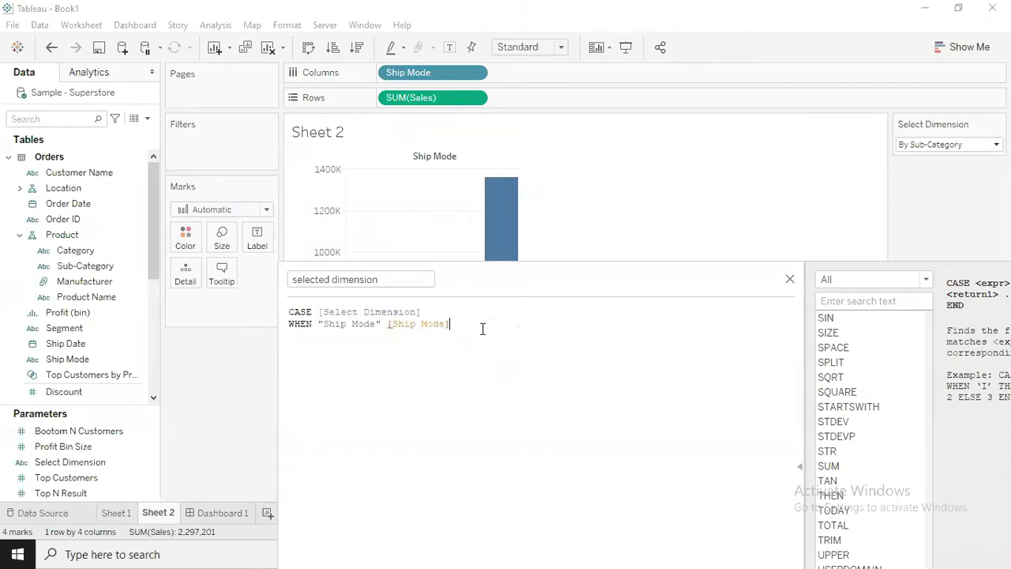
{"action": "key", "text": "Left"}
{"action": "key", "text": "Left"}
{"action": "key", "text": "Left"}
{"action": "key", "text": "Left"}
{"action": "type", "text": "then"}
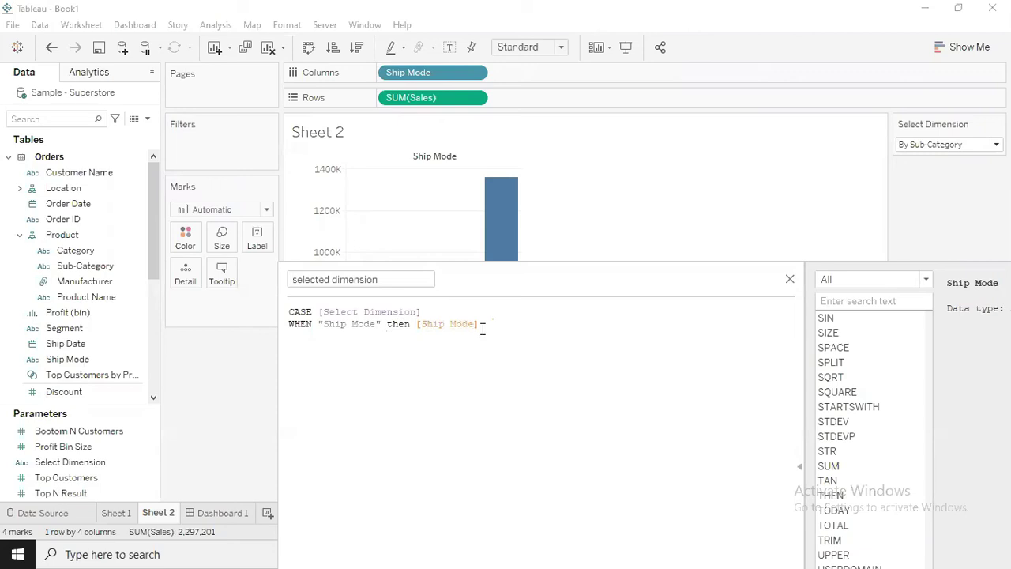
{"action": "key", "text": "BackSpace"}
{"action": "key", "text": "BackSpace"}
{"action": "key", "text": "BackSpace"}
{"action": "key", "text": "BackSpace"}
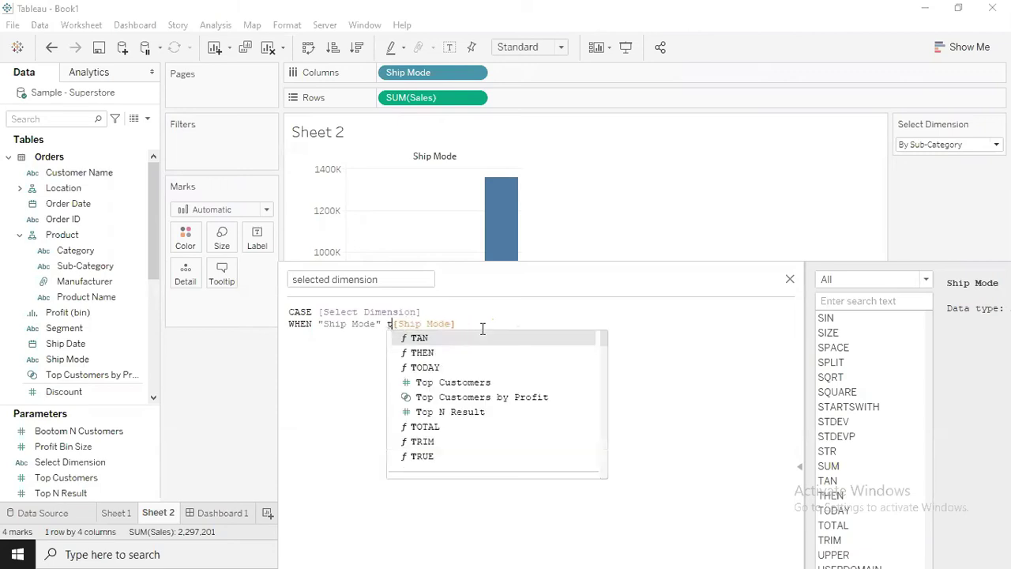
{"action": "key", "text": "Down"}
{"action": "key", "text": "Return"}
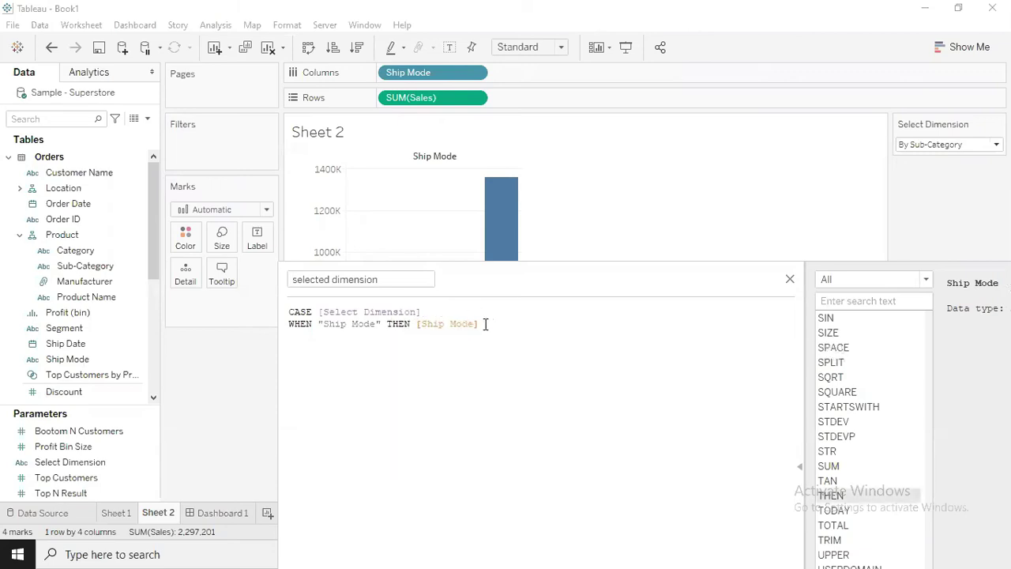
Add the condition WHEN "Segment" THEN [Segment] on a new line of the formula
{"action": "key", "text": "Return"}
{"action": "type", "text": "EN"}
{"action": "key", "text": "BackSpace"}
{"action": "key", "text": "BackSpace"}
{"action": "type", "text": "E"}
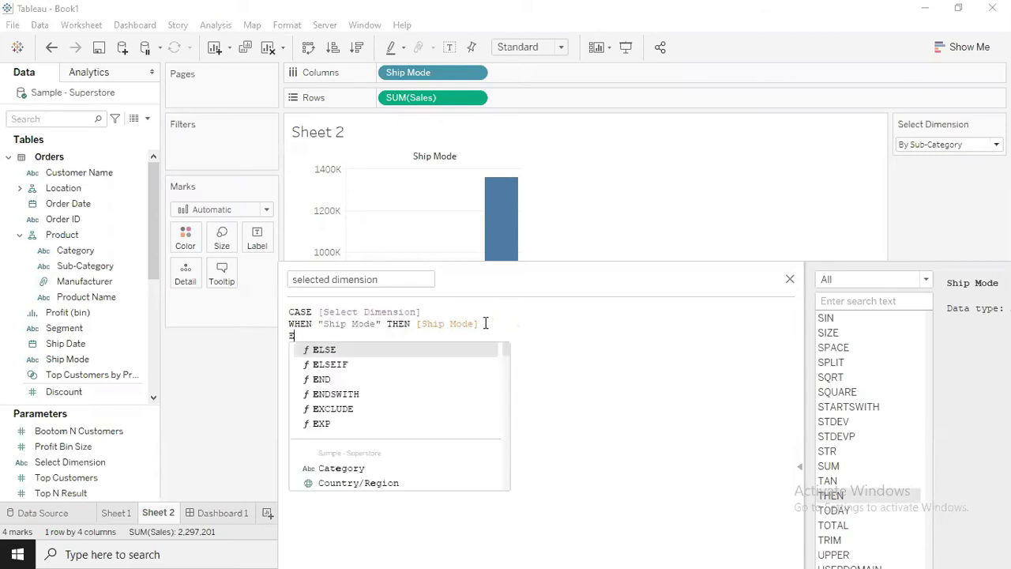
{"action": "key", "text": "BackSpace"}
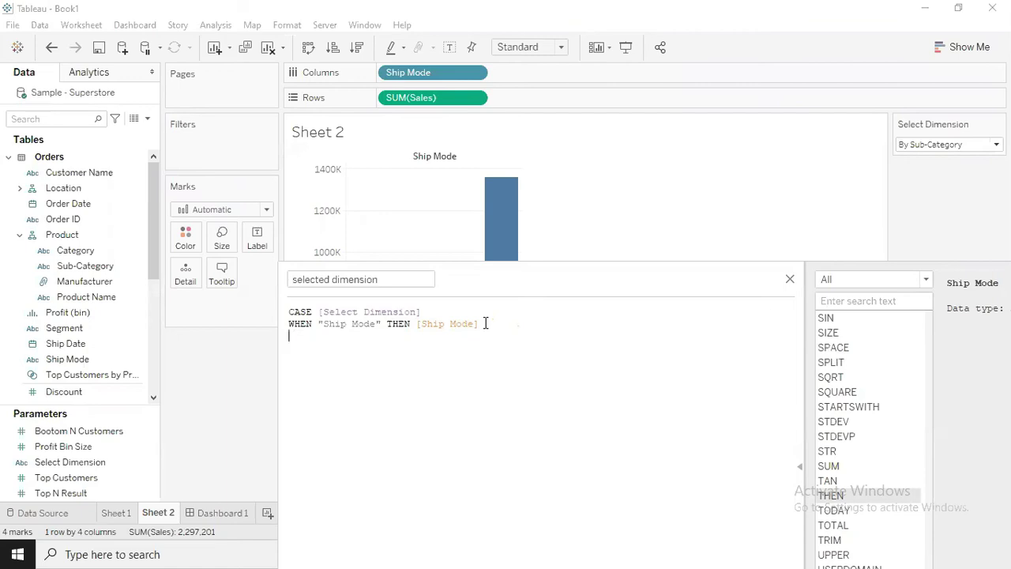
{"action": "type", "text": "Wh"}
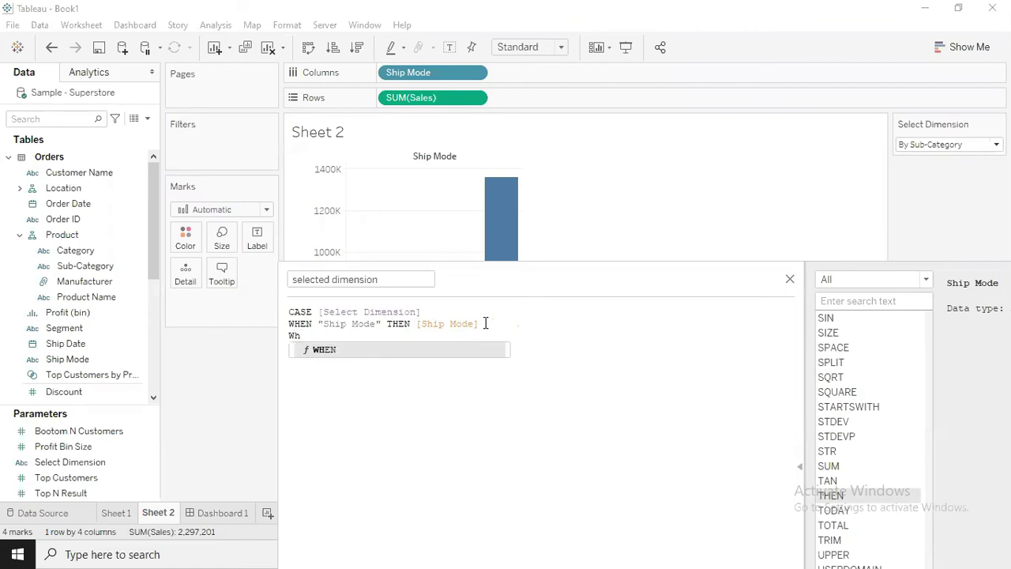
{"action": "key", "text": "Return"}
{"action": "type", "text": "\"\""}
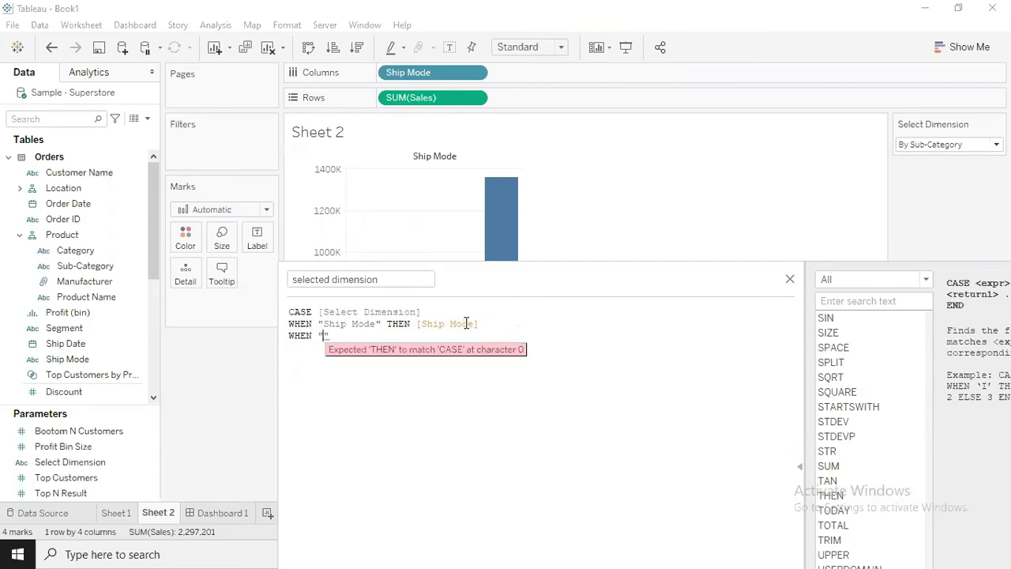
{"action": "type", "text": "Segment"}
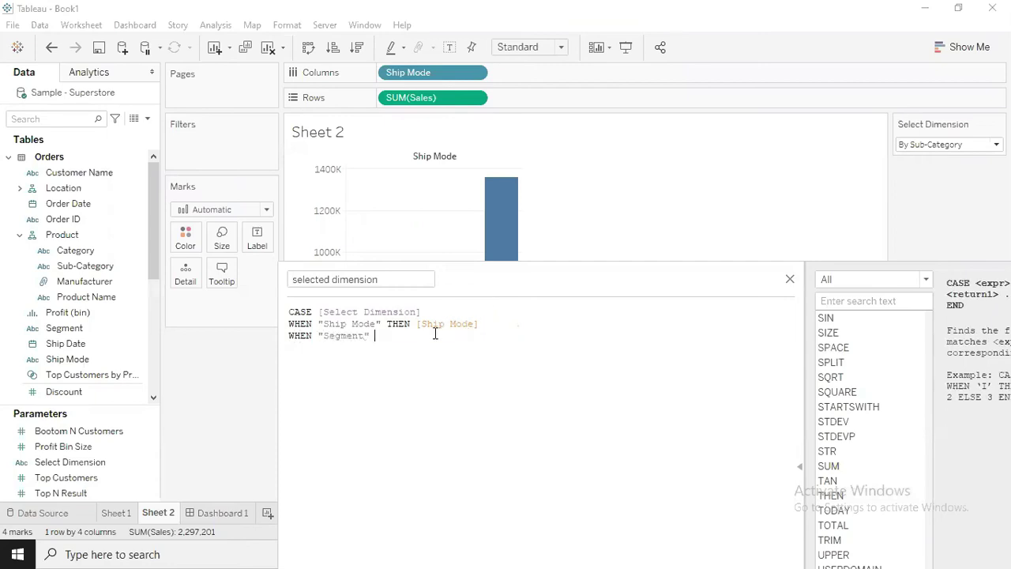
{"action": "type", "text": "THEN"}
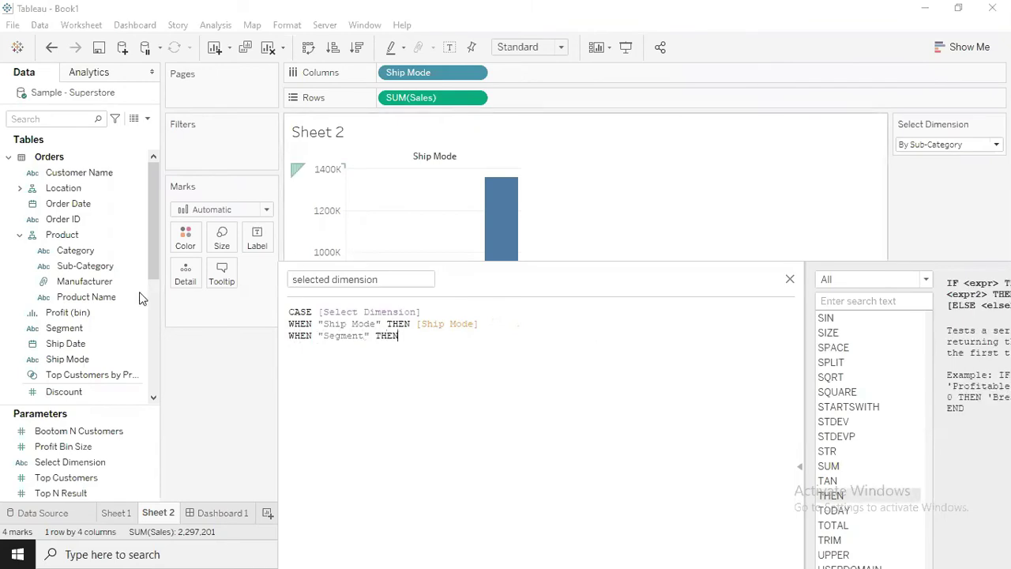
{"action": "left_click_drag", "start_coordinate": [73, 328], "coordinate": [447, 354]}
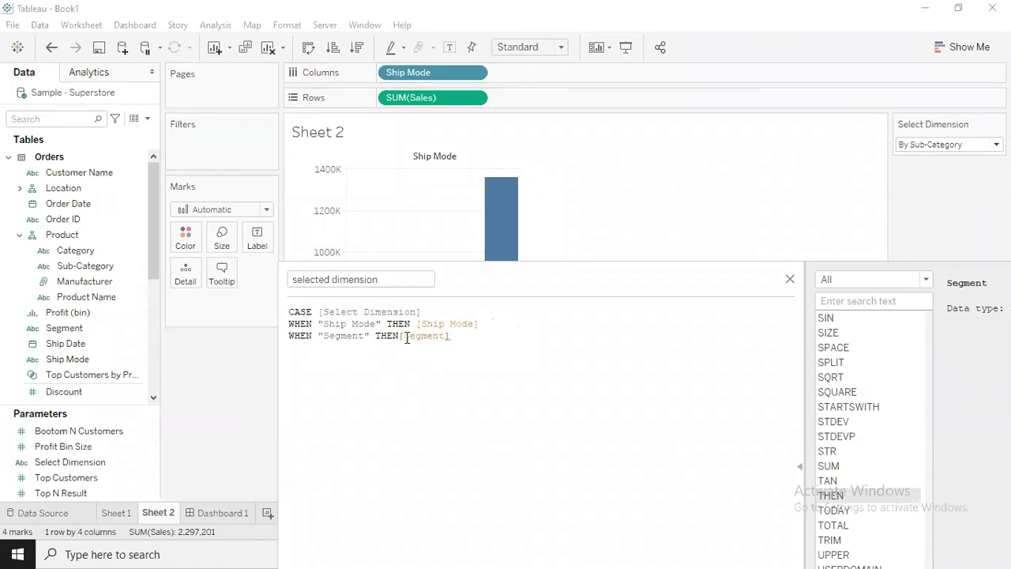
Add the condition WHEN "Sub-Category" THEN [Sub-Category] on a new line and close the formula with END
{"action": "left_click", "coordinate": [474, 333]}
{"action": "type", "text": "WHEN"}
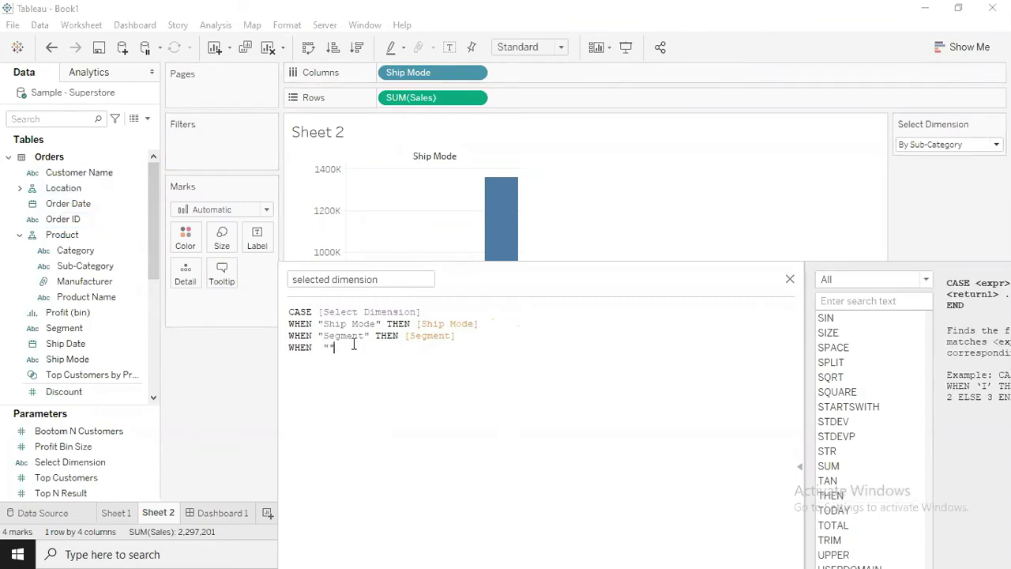
{"action": "type", "text": "  \"Sub-Category\" th"}
{"action": "key", "text": "Return"}
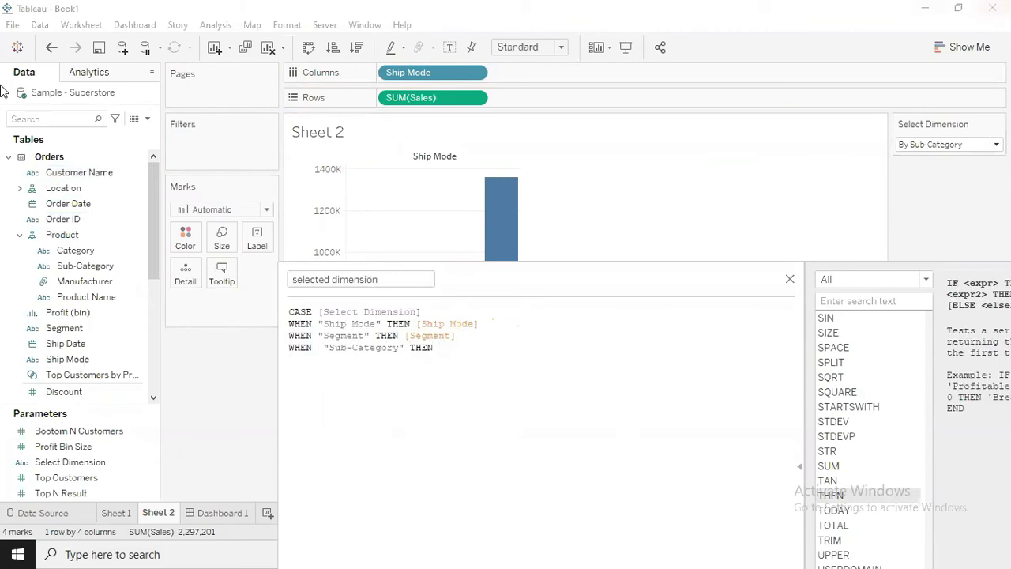
{"action": "left_click", "coordinate": [103, 269]}
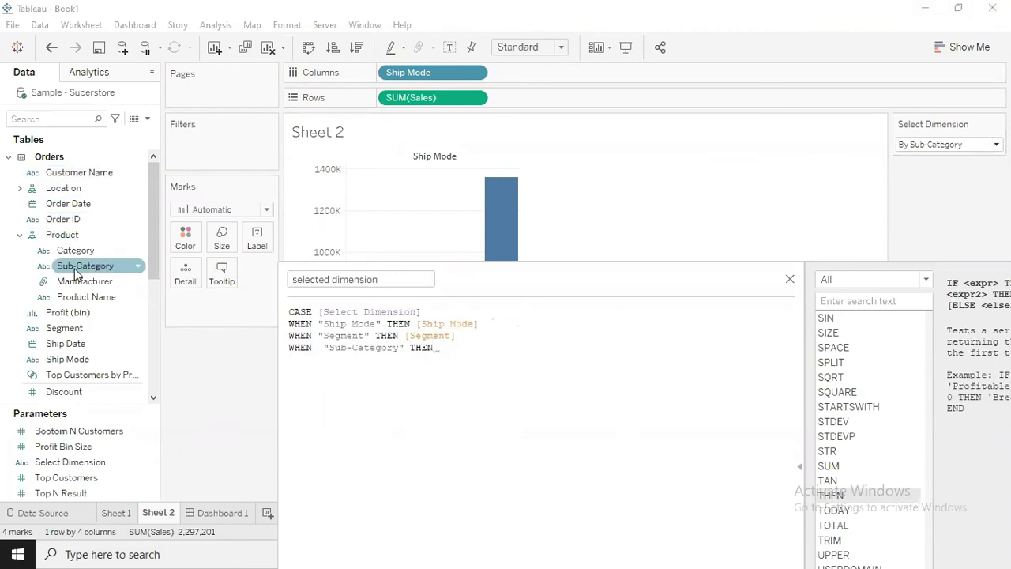
{"action": "left_click_drag", "start_coordinate": [77, 272], "coordinate": [448, 361]}
{"action": "key", "text": "Return"}
{"action": "type", "text": "END"}
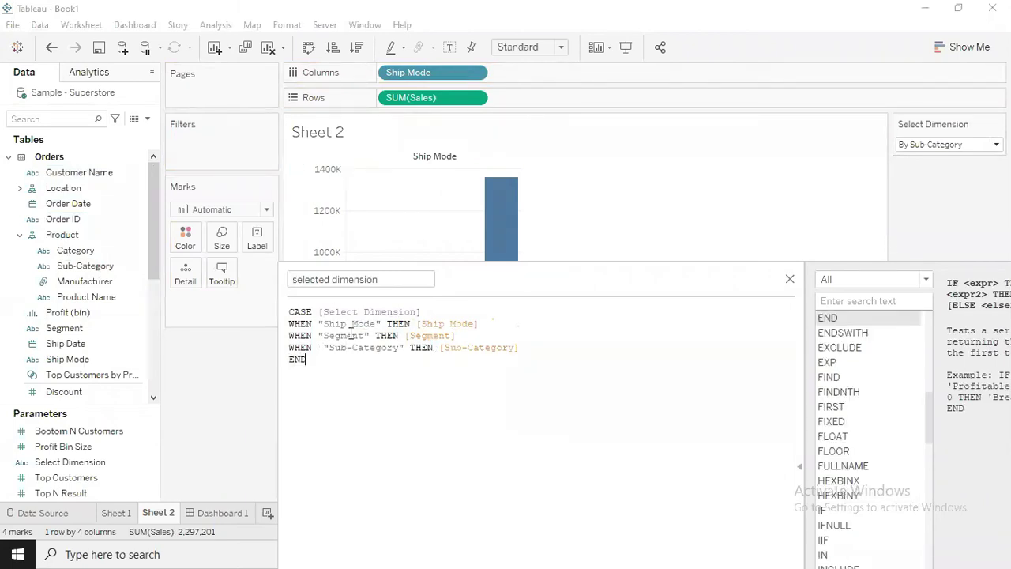
{"action": "left_click_drag", "start_coordinate": [326, 325], "coordinate": [375, 324]}
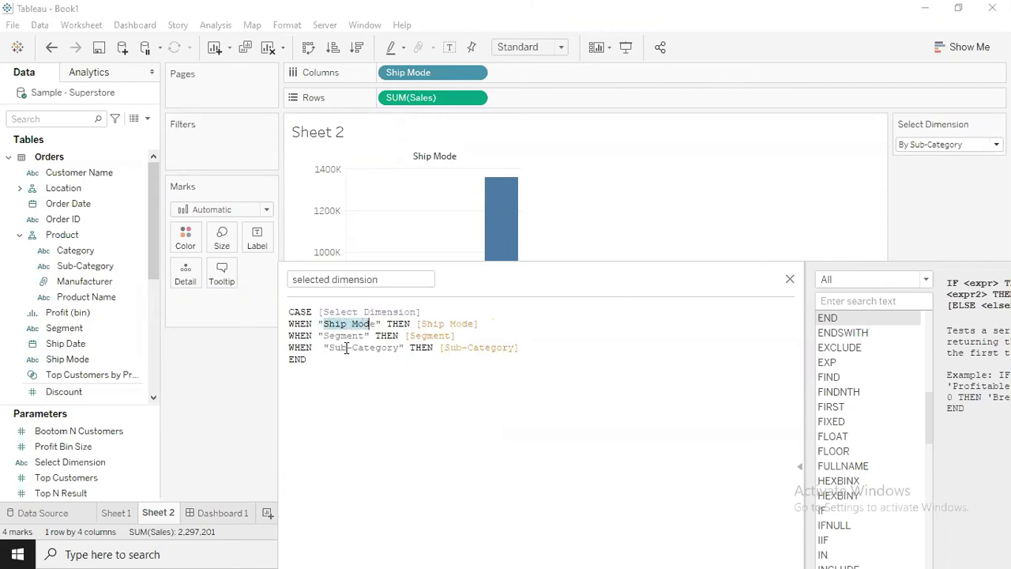
{"action": "double_click", "coordinate": [343, 335]}
{"action": "triple_click", "coordinate": [344, 325]}
{"action": "left_click", "coordinate": [355, 325]}
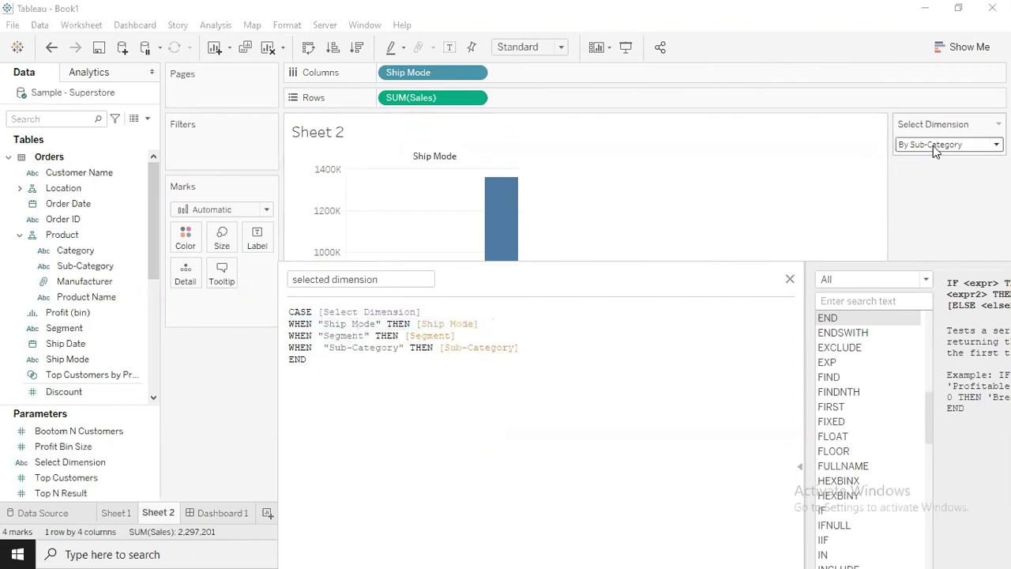
{"action": "double_click", "coordinate": [444, 323]}
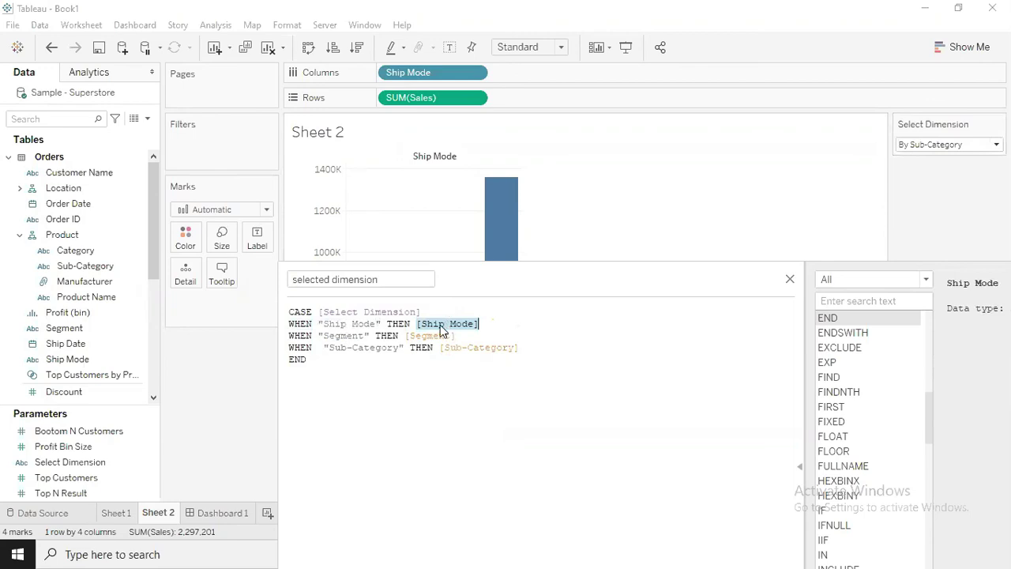
Check the Segment and Sub-Category conditions in the formula and save the selected dimension calculated field
{"action": "double_click", "coordinate": [347, 335]}
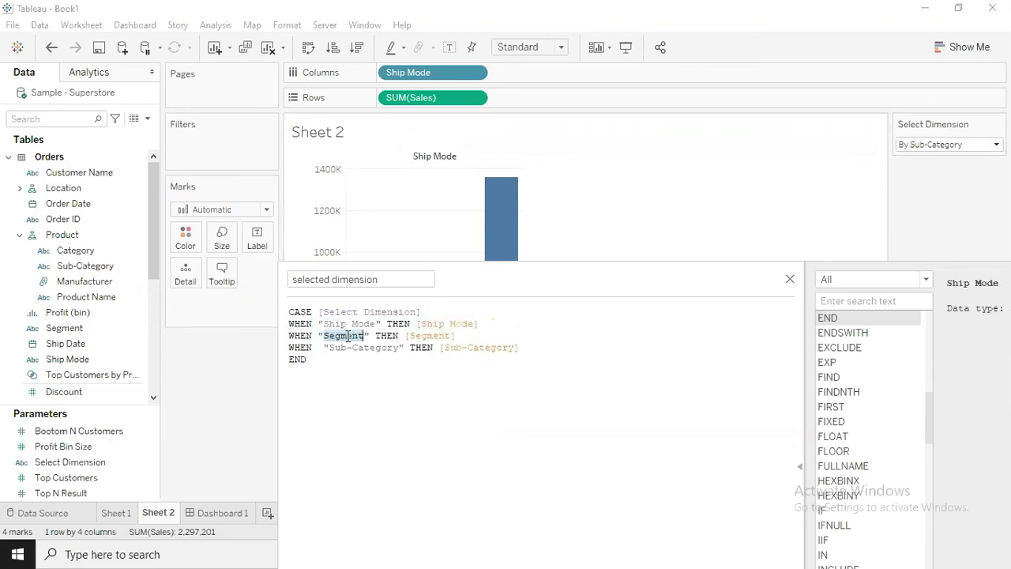
{"action": "double_click", "coordinate": [431, 336]}
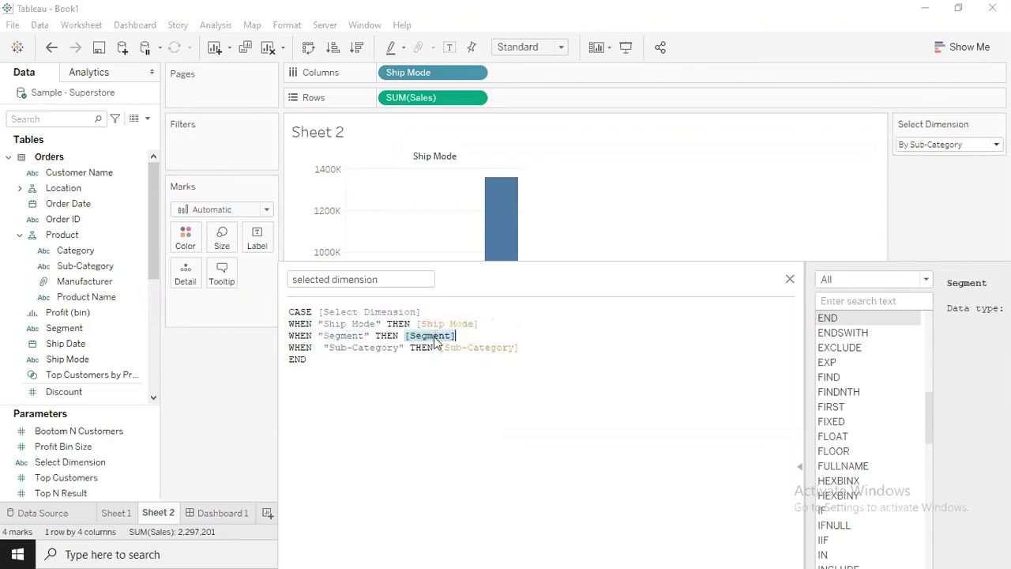
{"action": "double_click", "coordinate": [357, 348]}
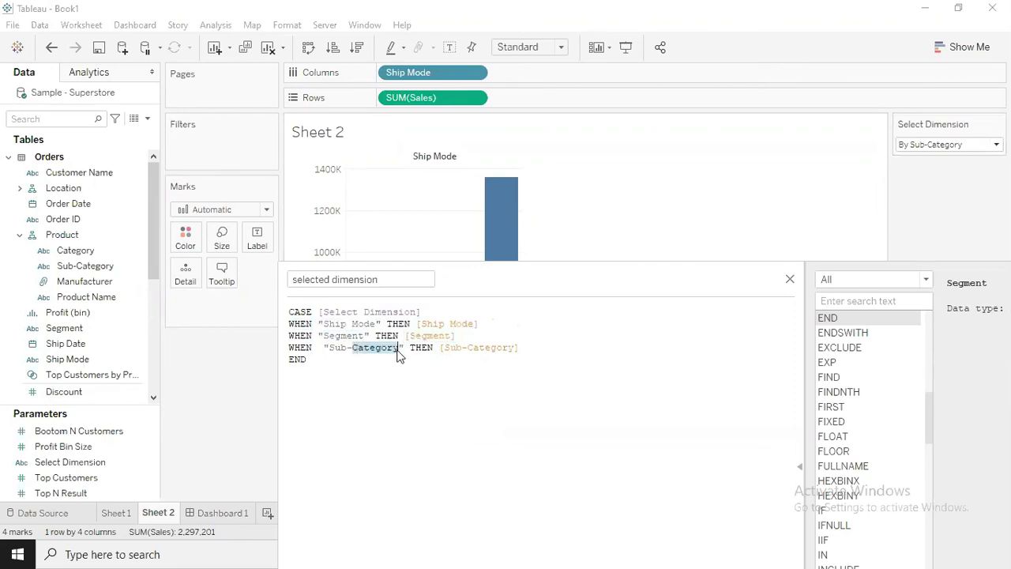
{"action": "double_click", "coordinate": [457, 347]}
{"action": "left_click_drag", "start_coordinate": [545, 283], "coordinate": [524, 143]}
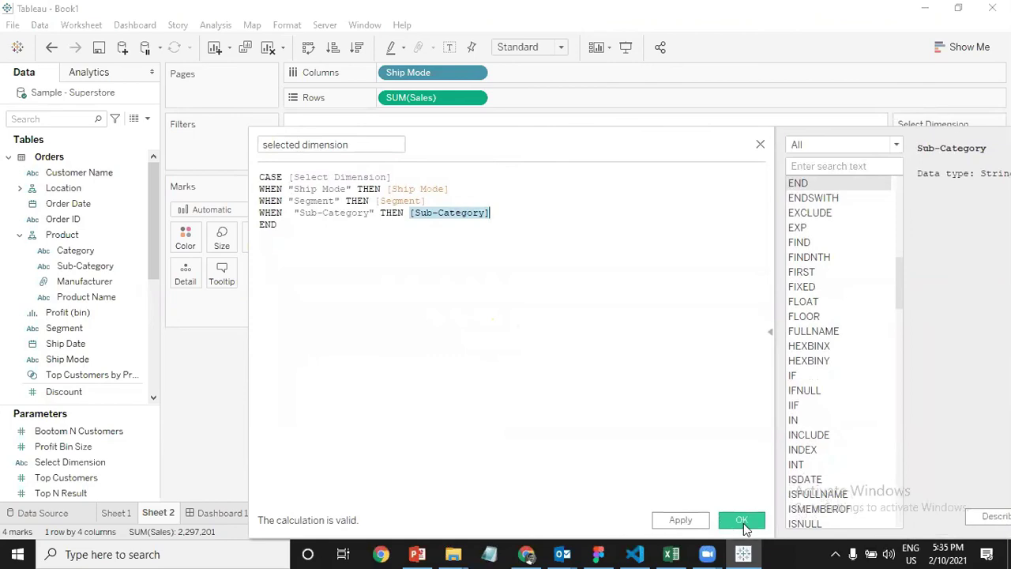
{"action": "left_click", "coordinate": [742, 520]}
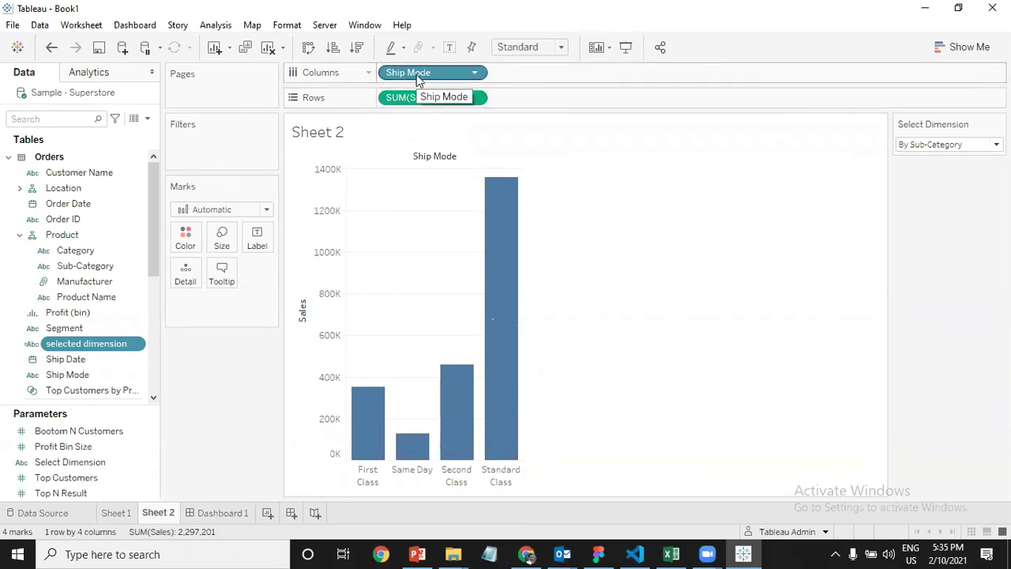
Replace Ship Mode on Columns with the selected dimension calculated field
{"action": "left_click_drag", "start_coordinate": [422, 75], "coordinate": [68, 361]}
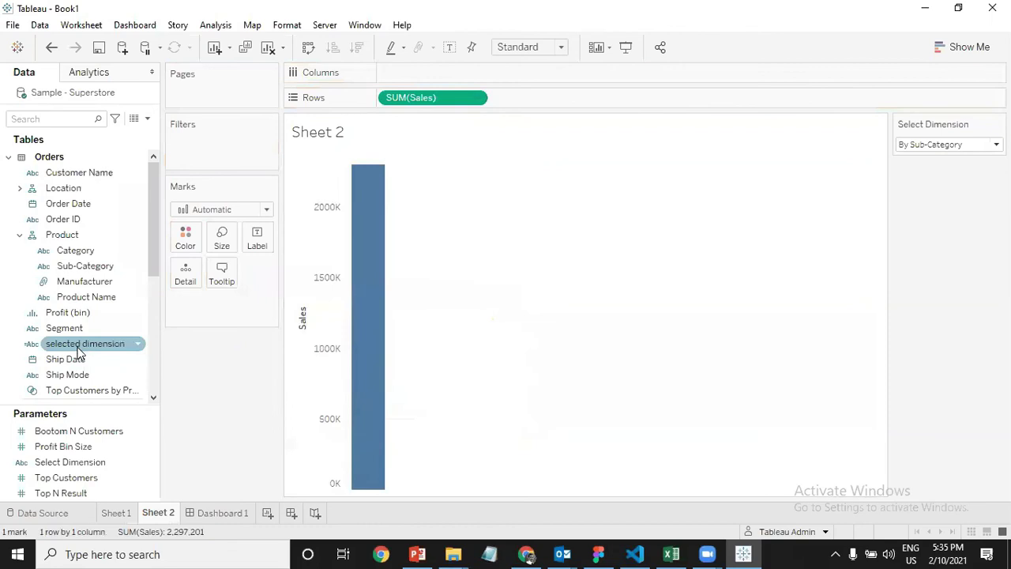
{"action": "left_click_drag", "start_coordinate": [72, 349], "coordinate": [413, 80]}
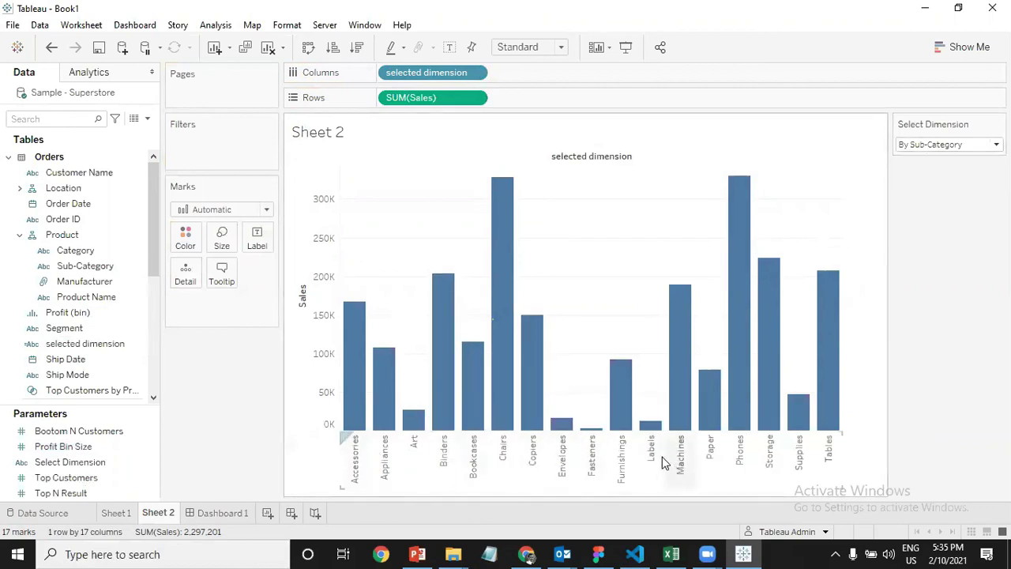
Test the Select Dimension parameter by switching the chart to By Ship Mode and finally to By Segment
{"action": "left_click", "coordinate": [925, 146]}
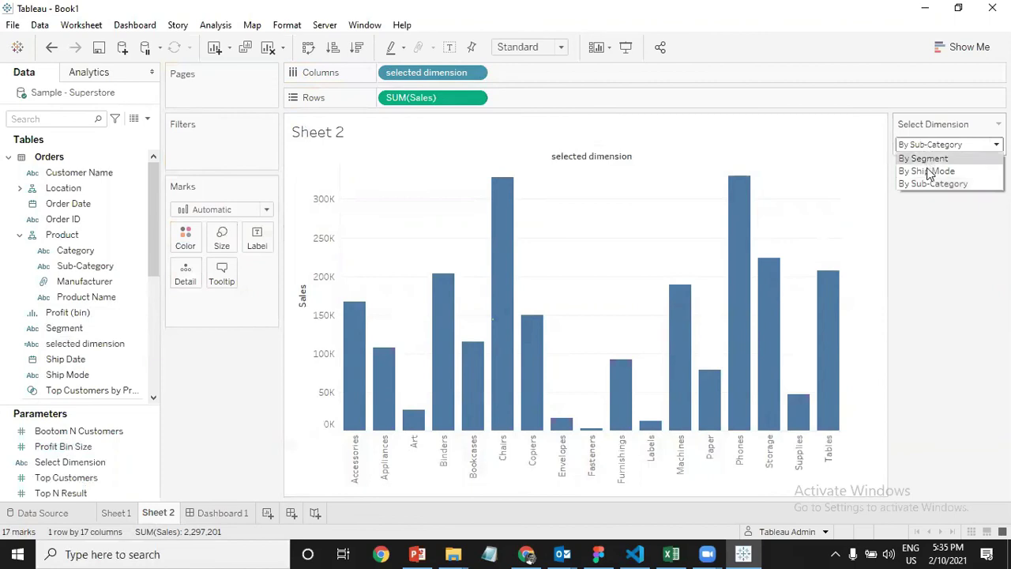
{"action": "left_click", "coordinate": [926, 171]}
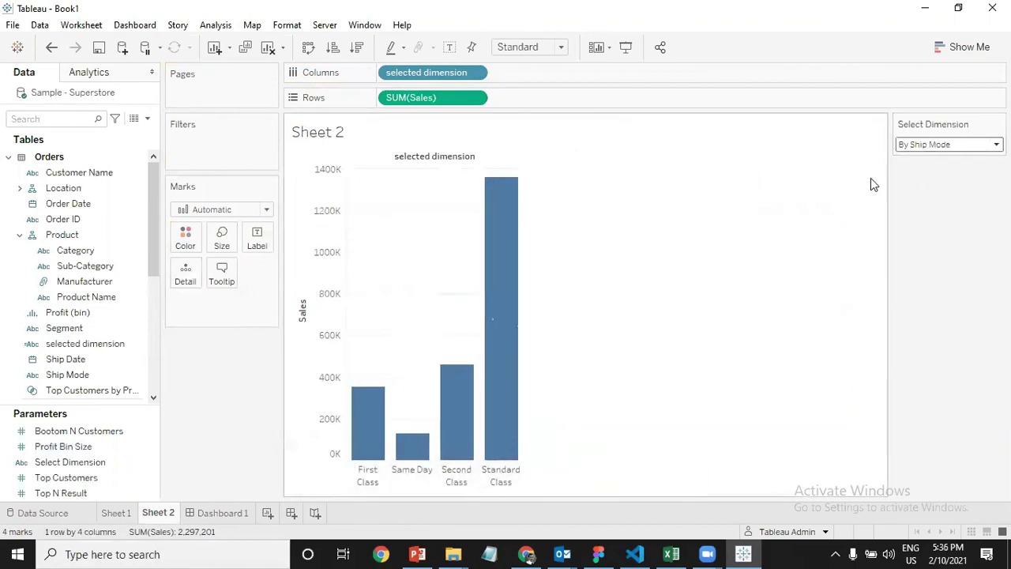
{"action": "left_click", "coordinate": [940, 144]}
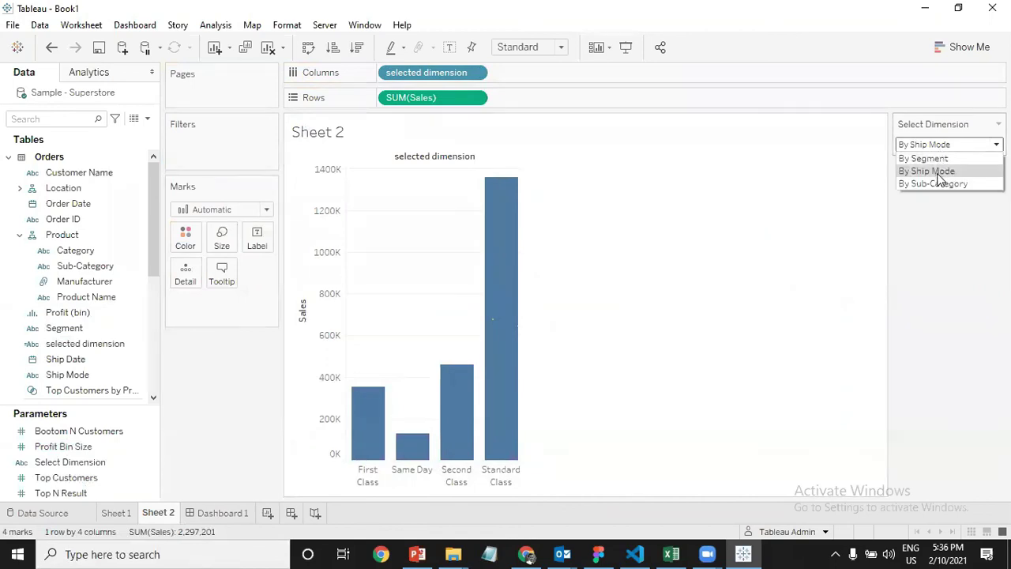
{"action": "left_click", "coordinate": [936, 158]}
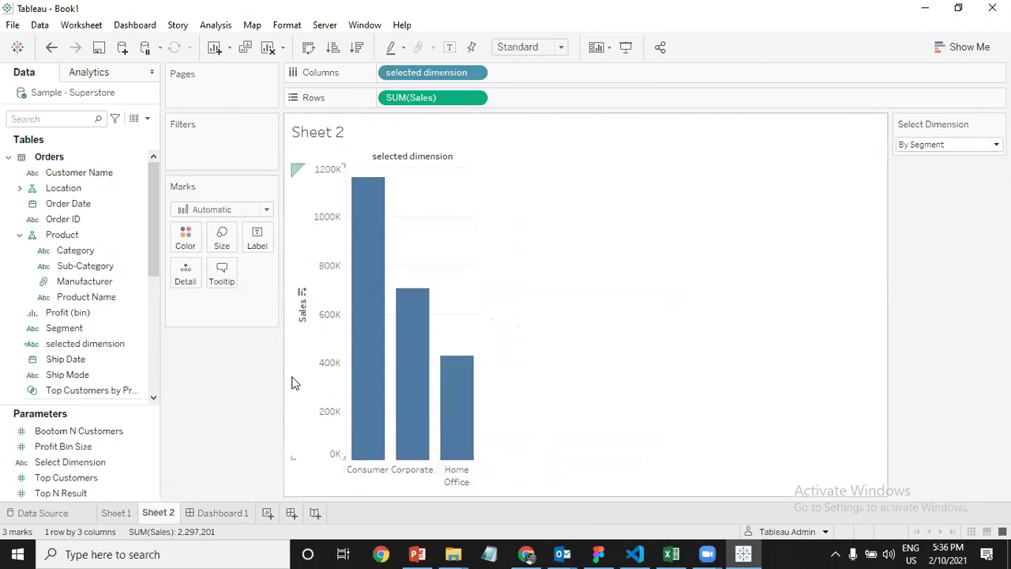
Widen the area holding the Pages, Filters and Marks cards, keeping the Select Dimension parameter on By Segment
{"action": "left_click_drag", "start_coordinate": [280, 383], "coordinate": [312, 381]}
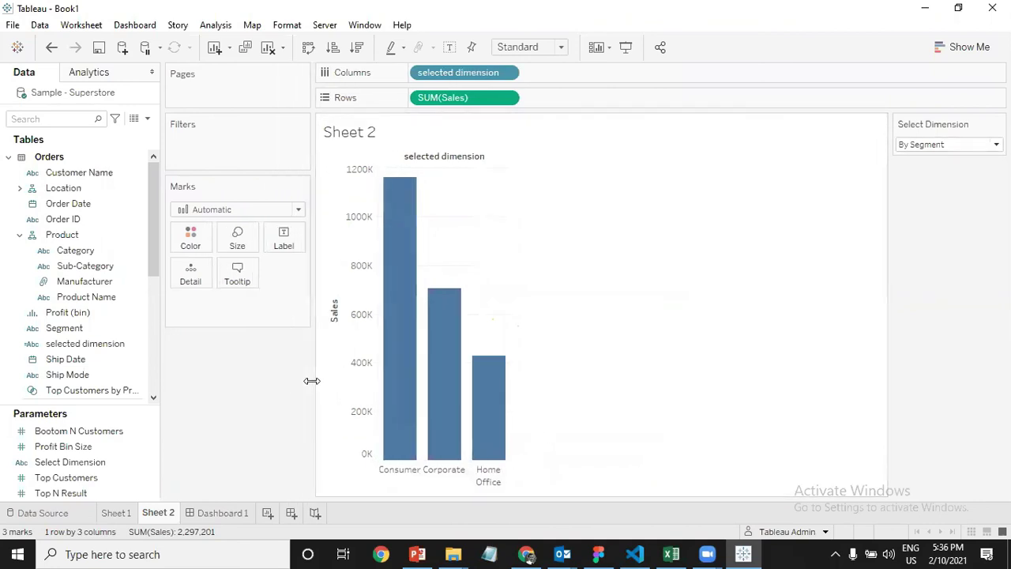
{"action": "left_click", "coordinate": [914, 146]}
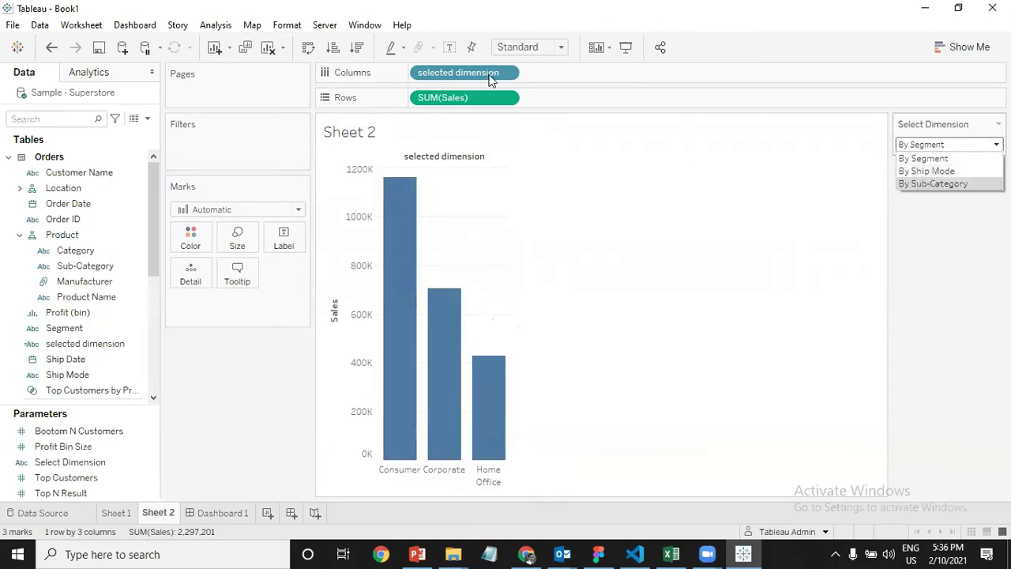
{"action": "left_click", "coordinate": [486, 73]}
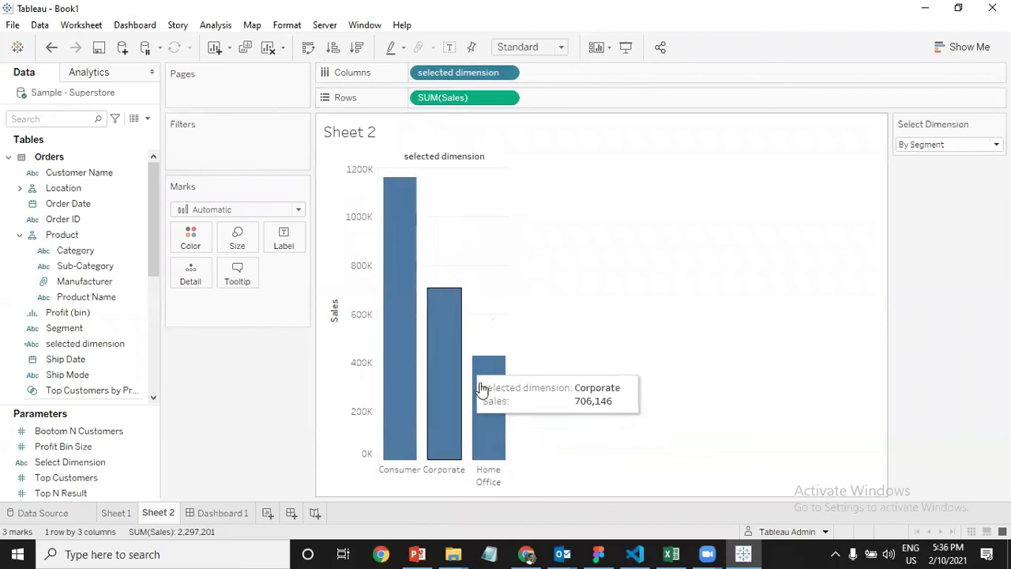